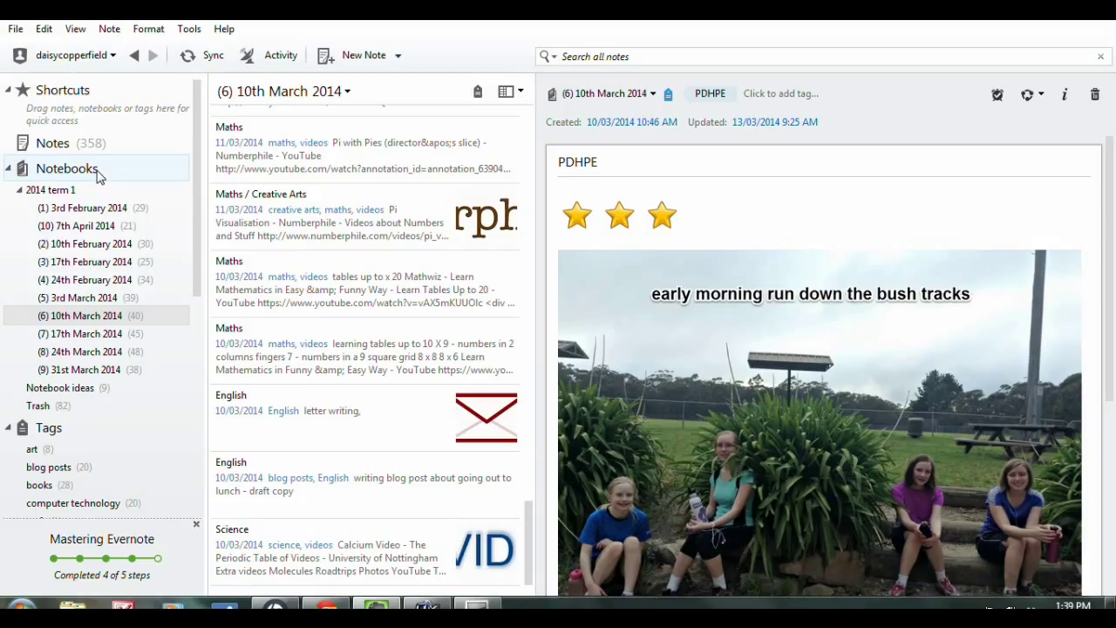
Create a synchronized notebook named "(1) 28th April 2014".
{"action": "left_click", "coordinate": [98, 173]}
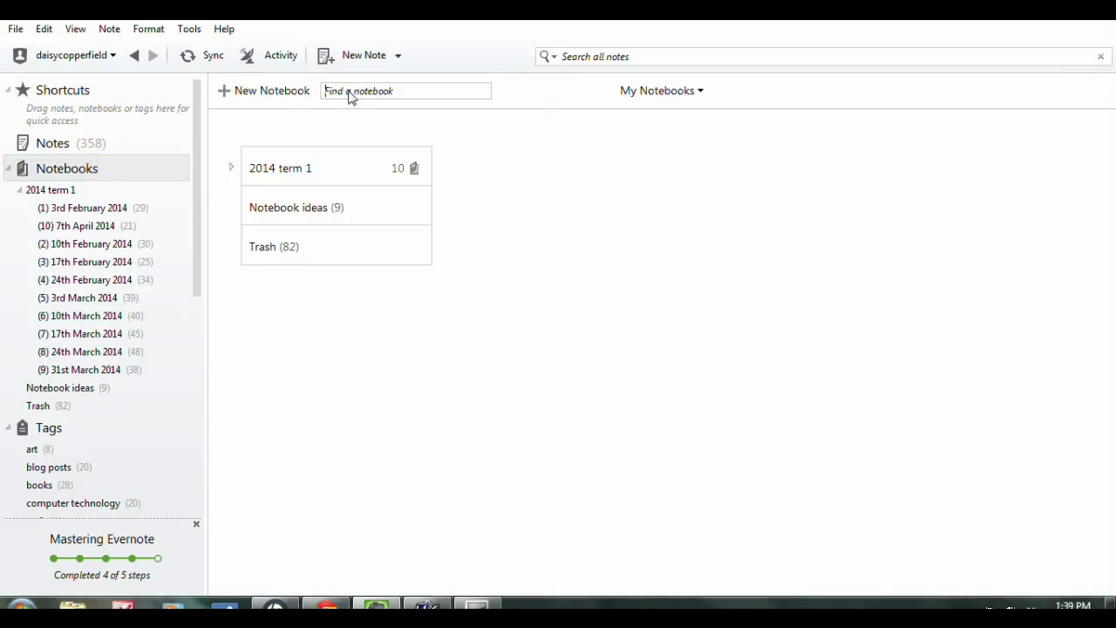
{"action": "left_click", "coordinate": [270, 96]}
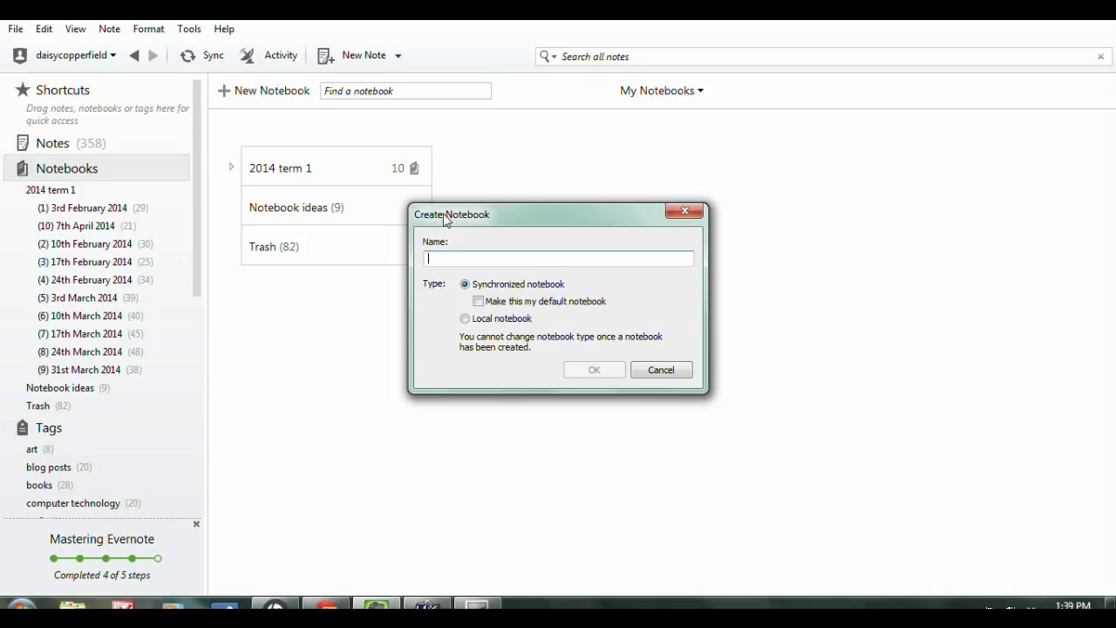
{"action": "type", "text": "(1) 28th April 2014"}
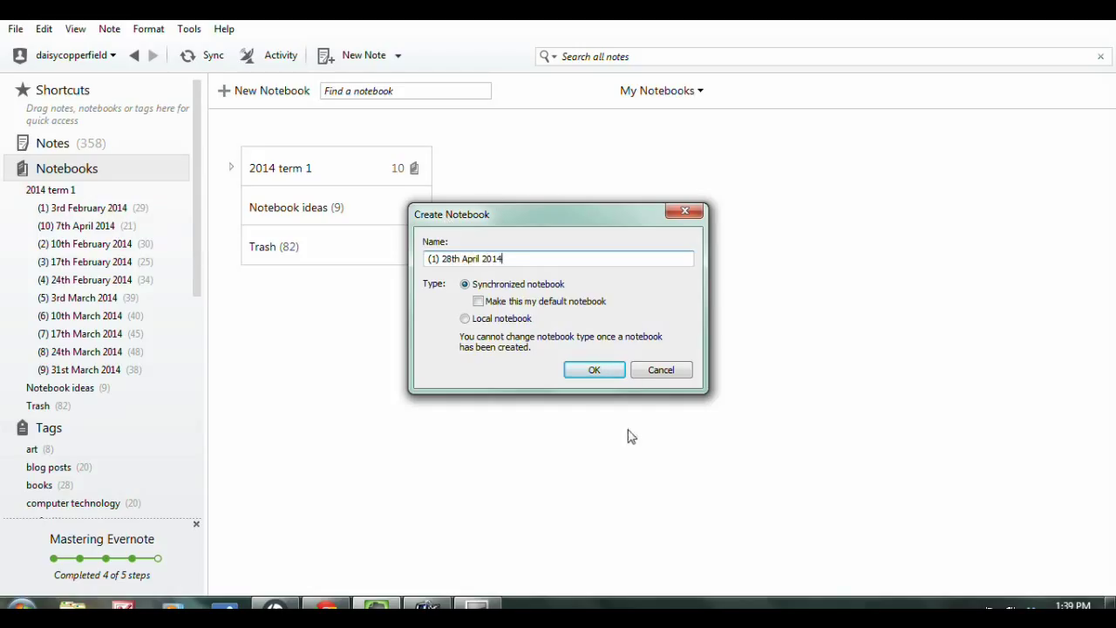
{"action": "left_click", "coordinate": [595, 371]}
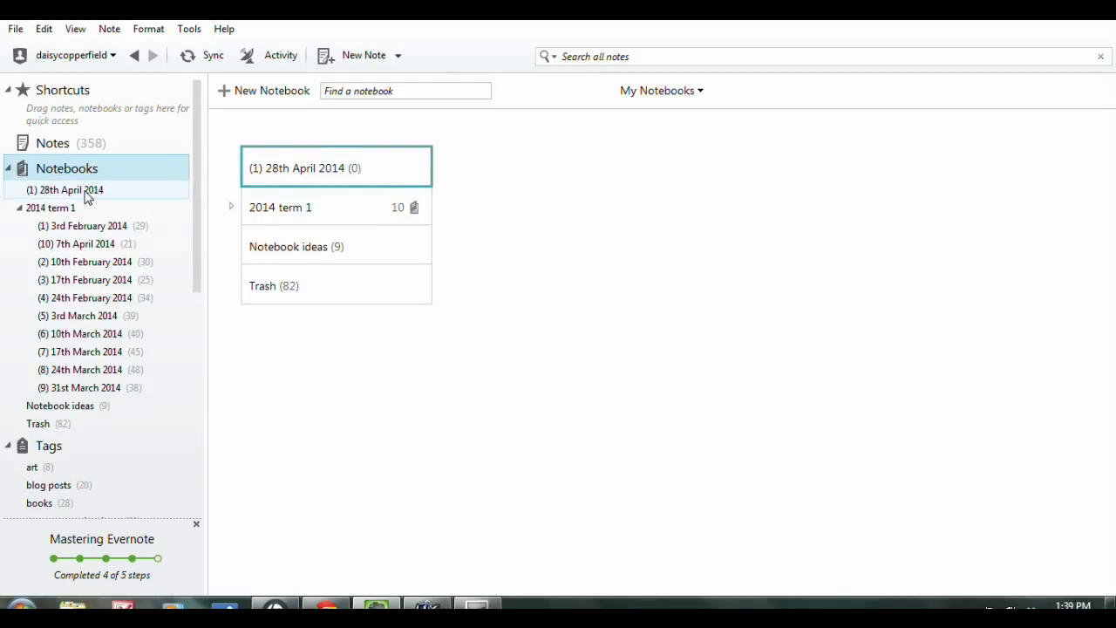
Add the (1) 28th April 2014 notebook to a new stack.
{"action": "mouse_move", "coordinate": [339, 180]}
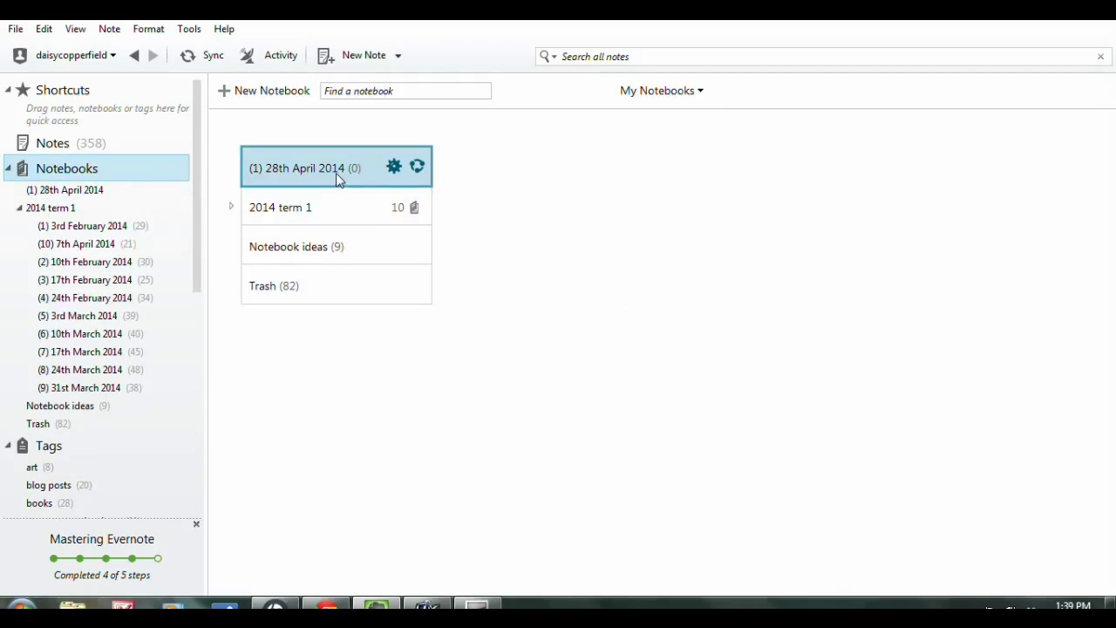
{"action": "right_click", "coordinate": [341, 173]}
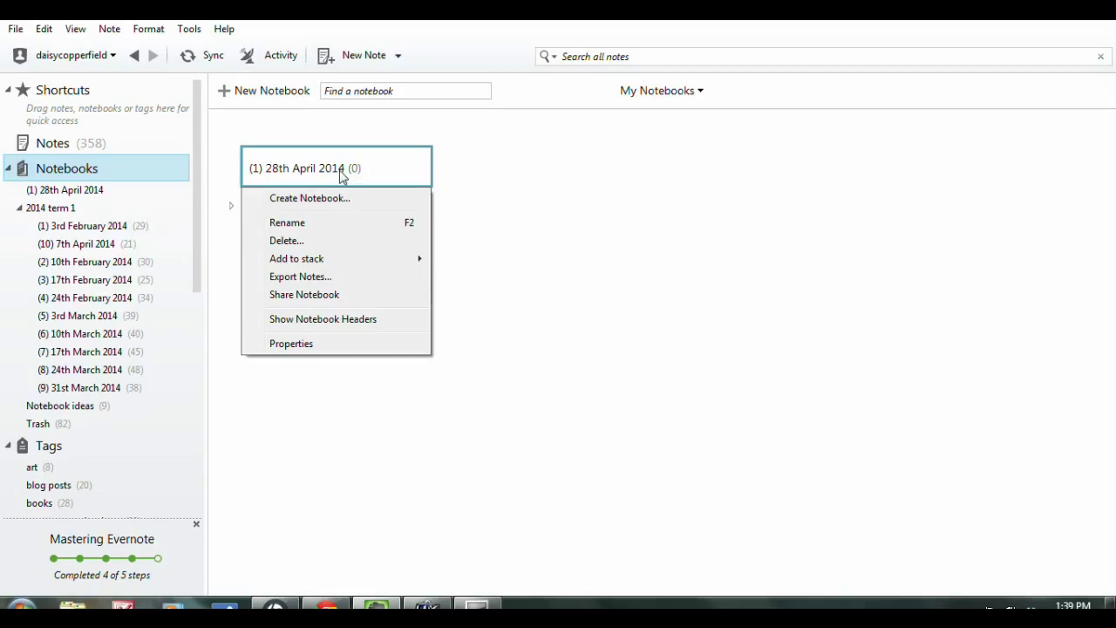
{"action": "mouse_move", "coordinate": [384, 256]}
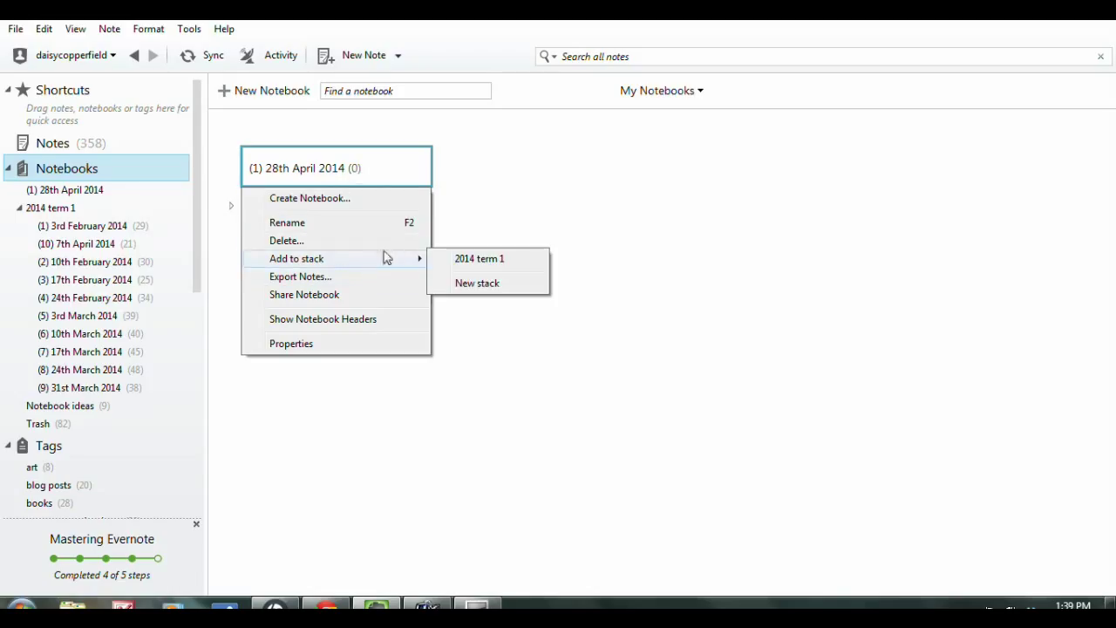
{"action": "left_click", "coordinate": [457, 281]}
Rename the new stack holding the (1) 28th April 2014 notebook as "2014 term 2".
{"action": "left_click", "coordinate": [336, 249]}
{"action": "right_click", "coordinate": [335, 247]}
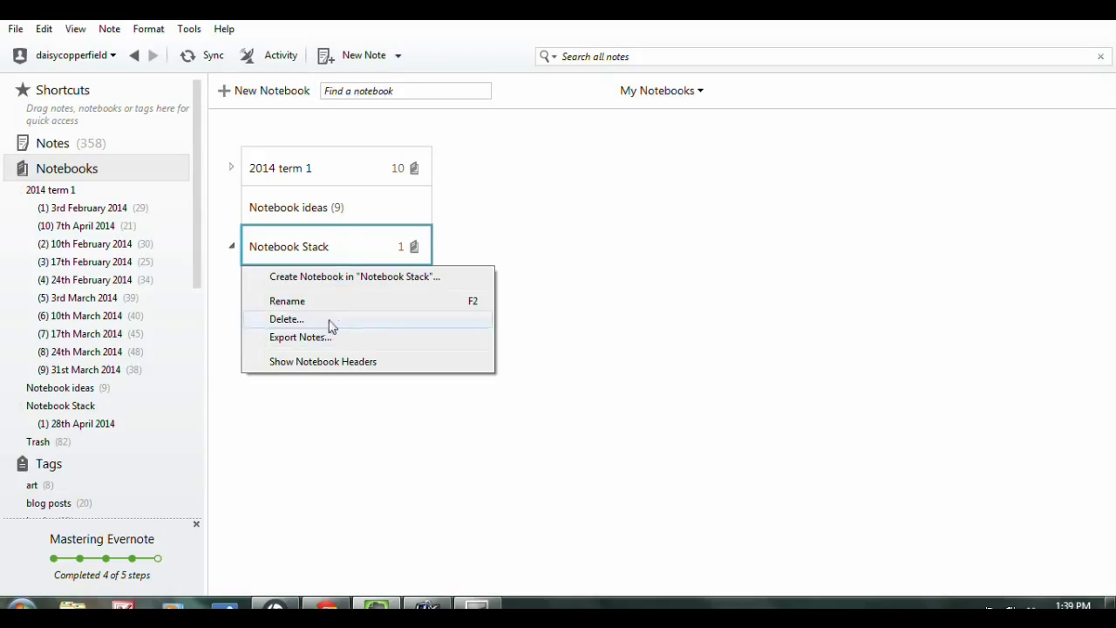
{"action": "left_click", "coordinate": [301, 305]}
{"action": "key", "text": "BackSpace"}
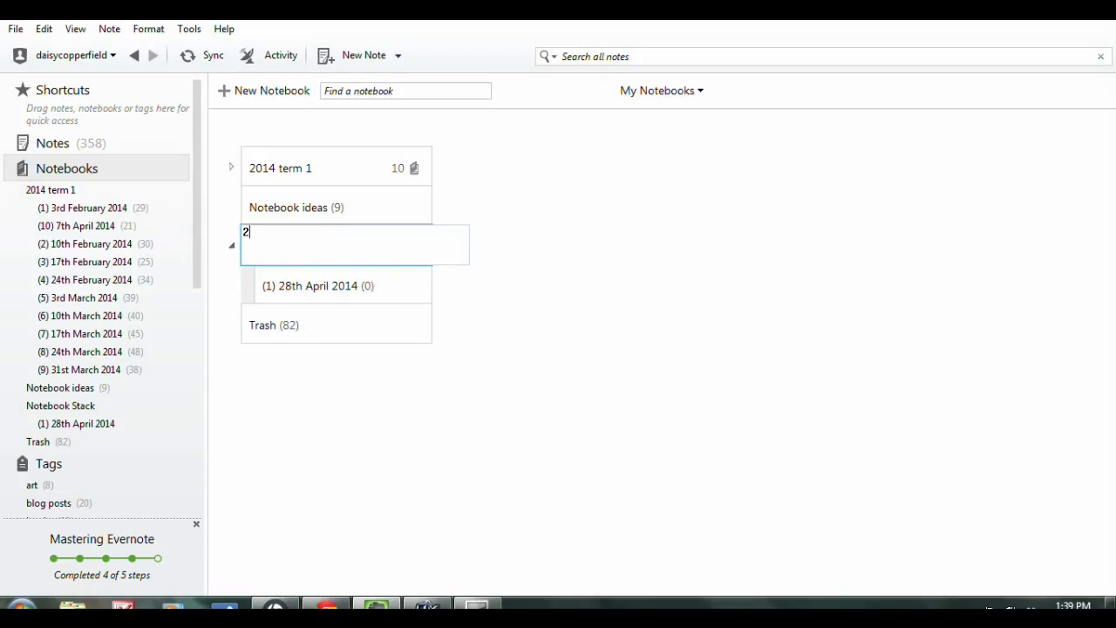
{"action": "type", "text": "2014 term 2"}
{"action": "left_click", "coordinate": [903, 188]}
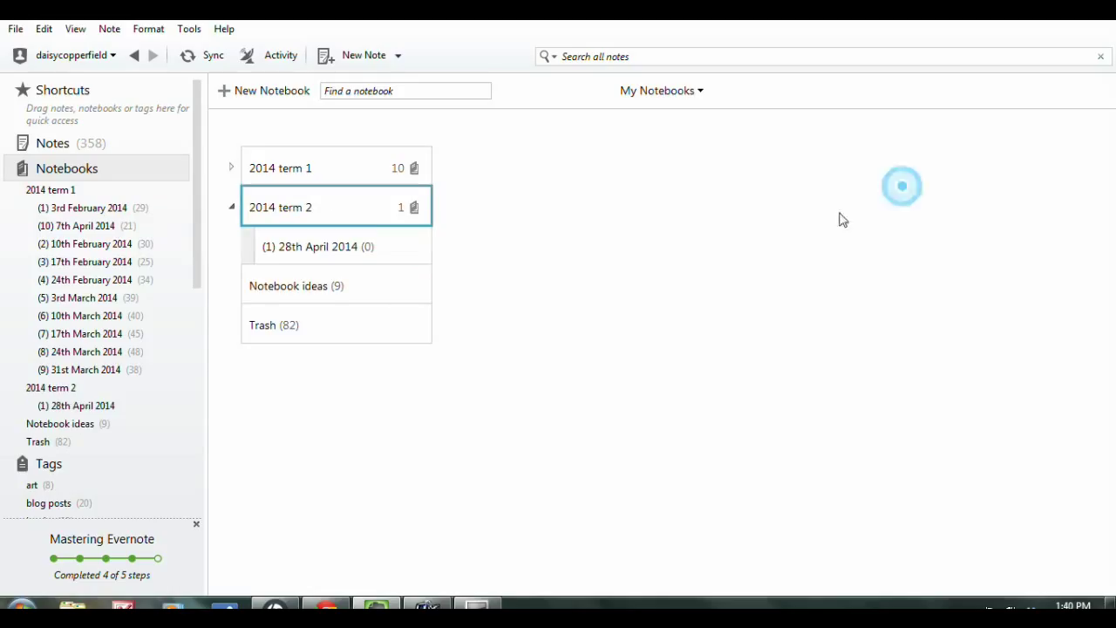
Copy the PDHPE early morning run note from the (10) 7th April 2014 notebook to the (1) 28th April 2014 notebook.
{"action": "left_click", "coordinate": [96, 408]}
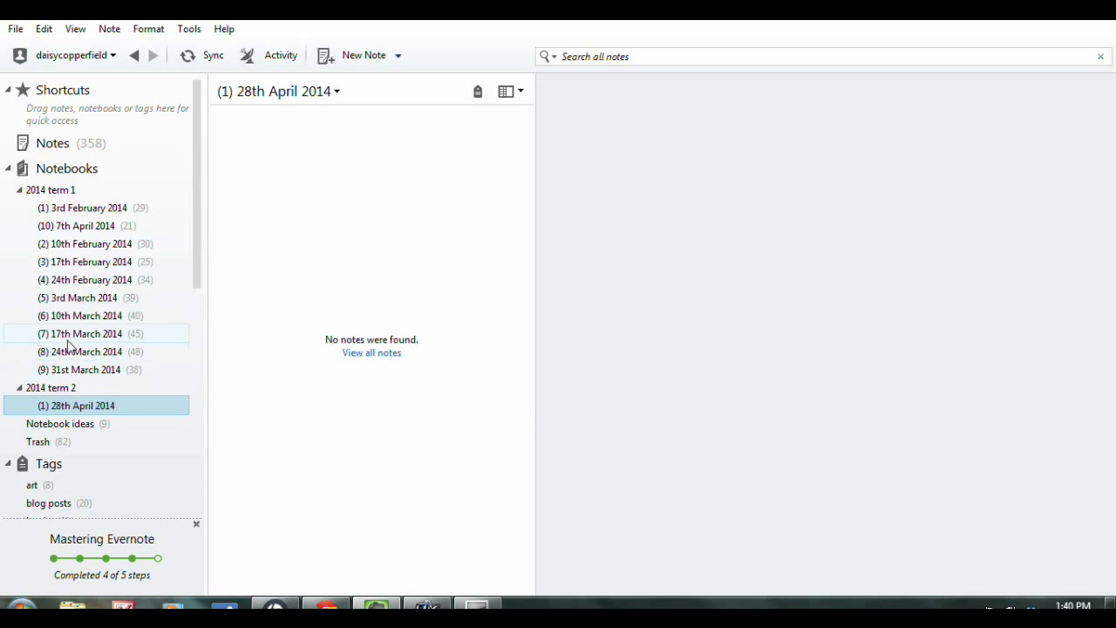
{"action": "left_click", "coordinate": [79, 226]}
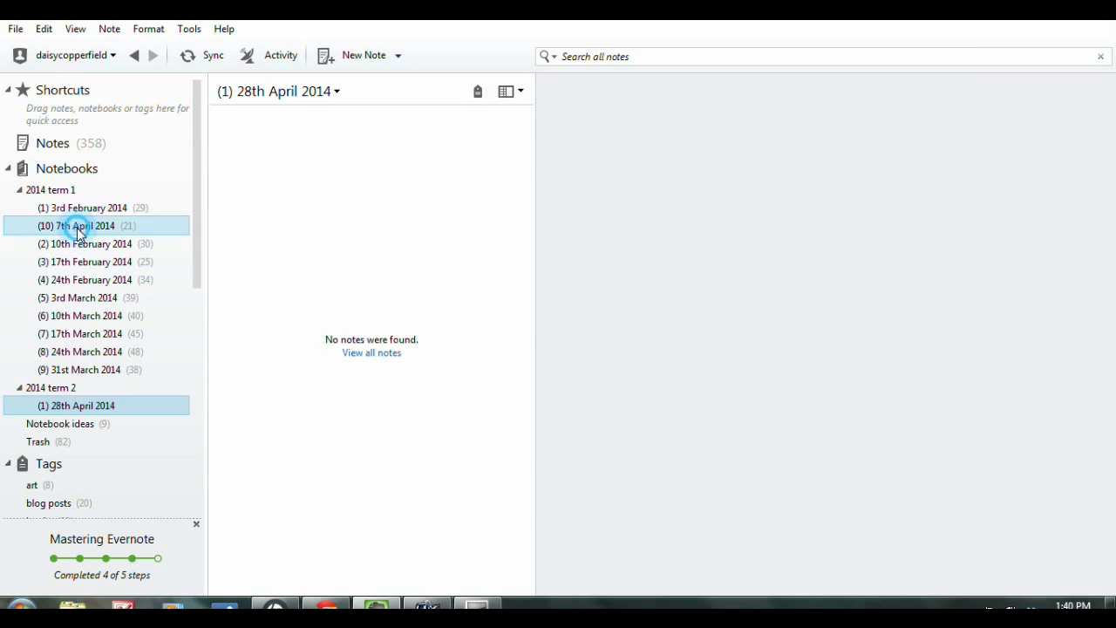
{"action": "scroll", "coordinate": [333, 319], "scroll_direction": "down", "scroll_amount": 10}
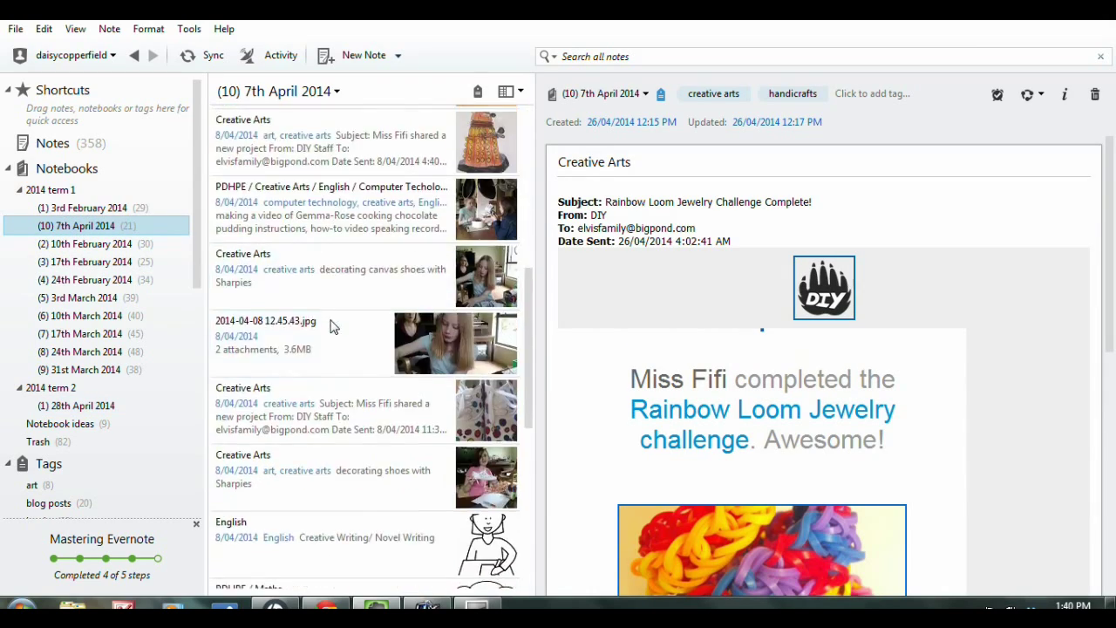
{"action": "scroll", "coordinate": [330, 325], "scroll_direction": "down", "scroll_amount": 2}
{"action": "left_click", "coordinate": [342, 418]}
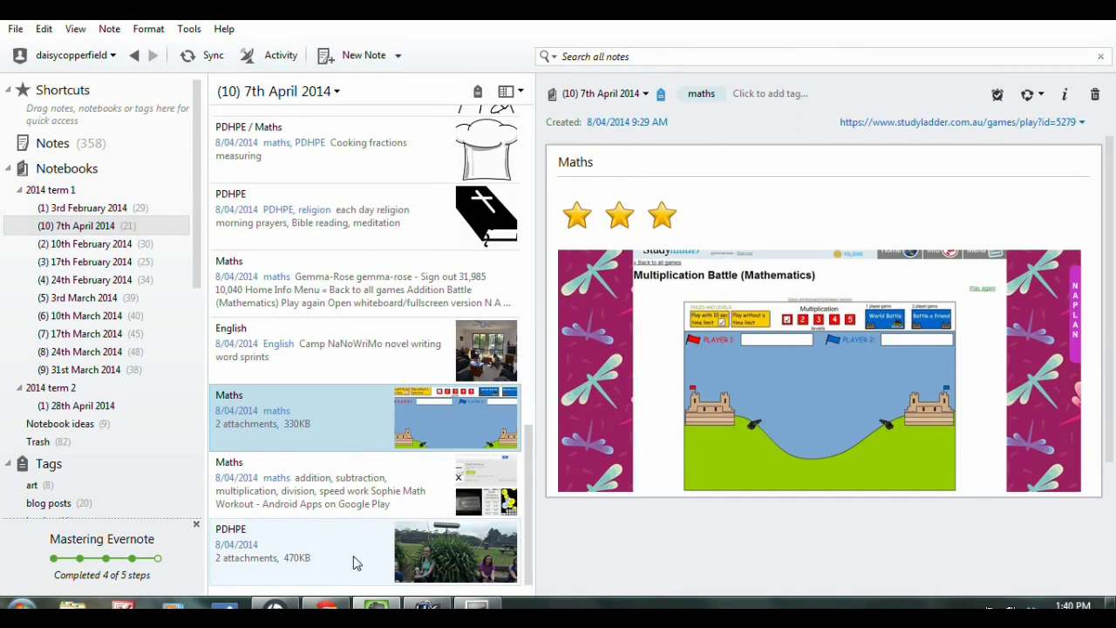
{"action": "left_click", "coordinate": [352, 559]}
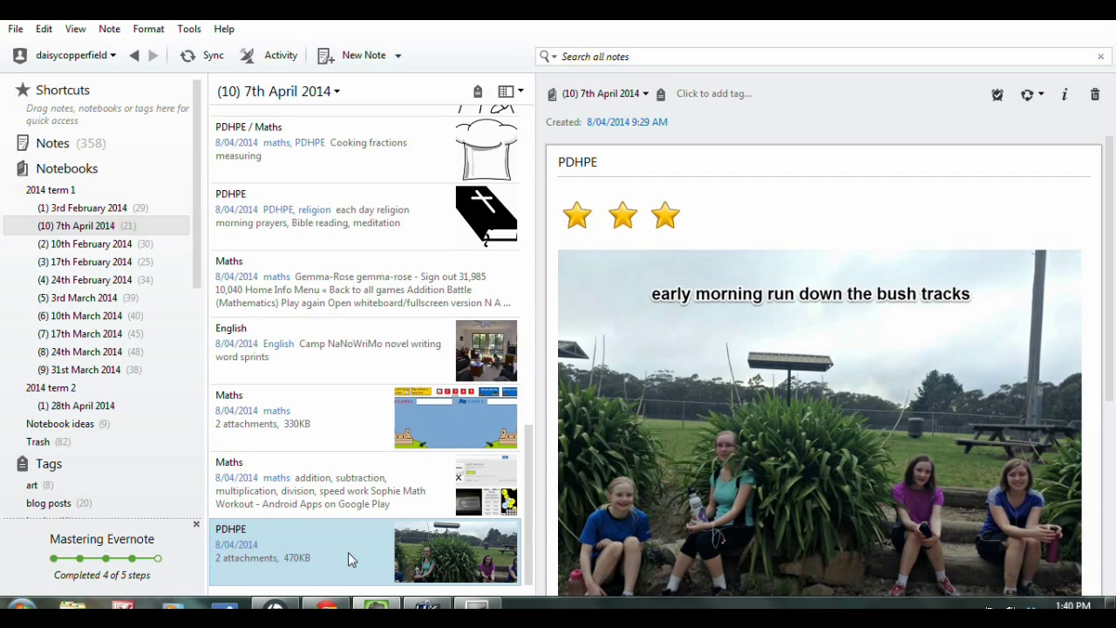
{"action": "right_click", "coordinate": [348, 551]}
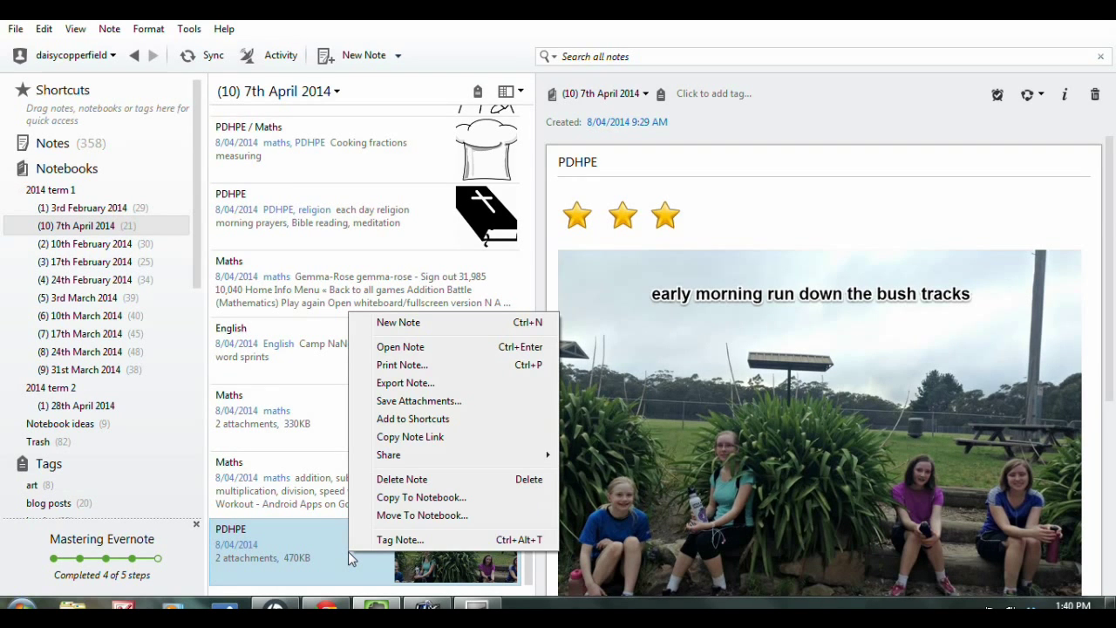
{"action": "left_click", "coordinate": [421, 498]}
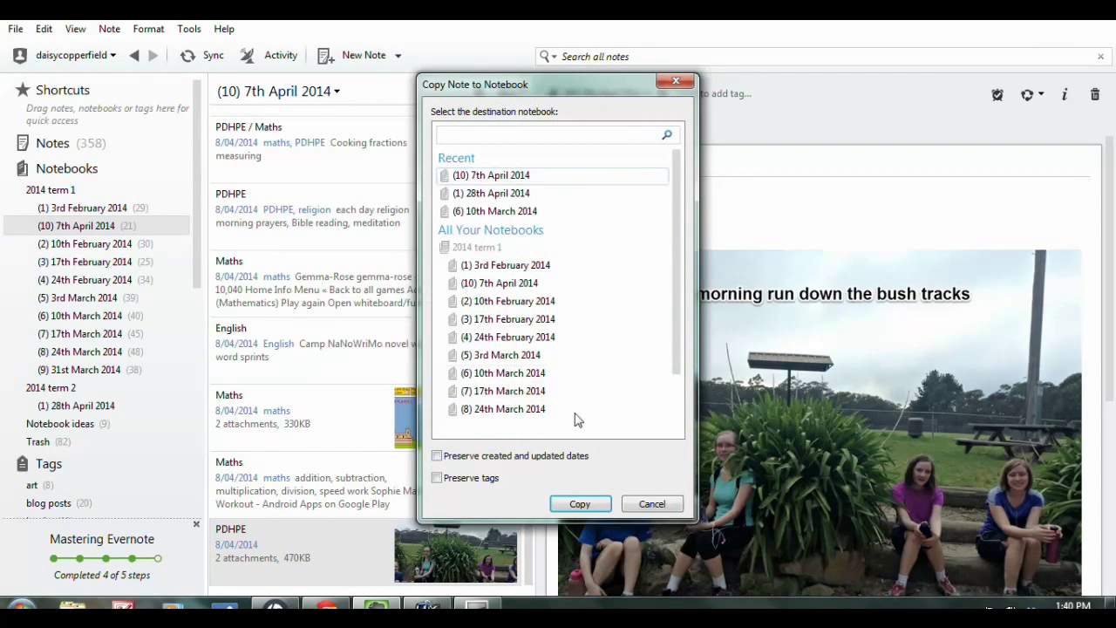
{"action": "left_click", "coordinate": [490, 195]}
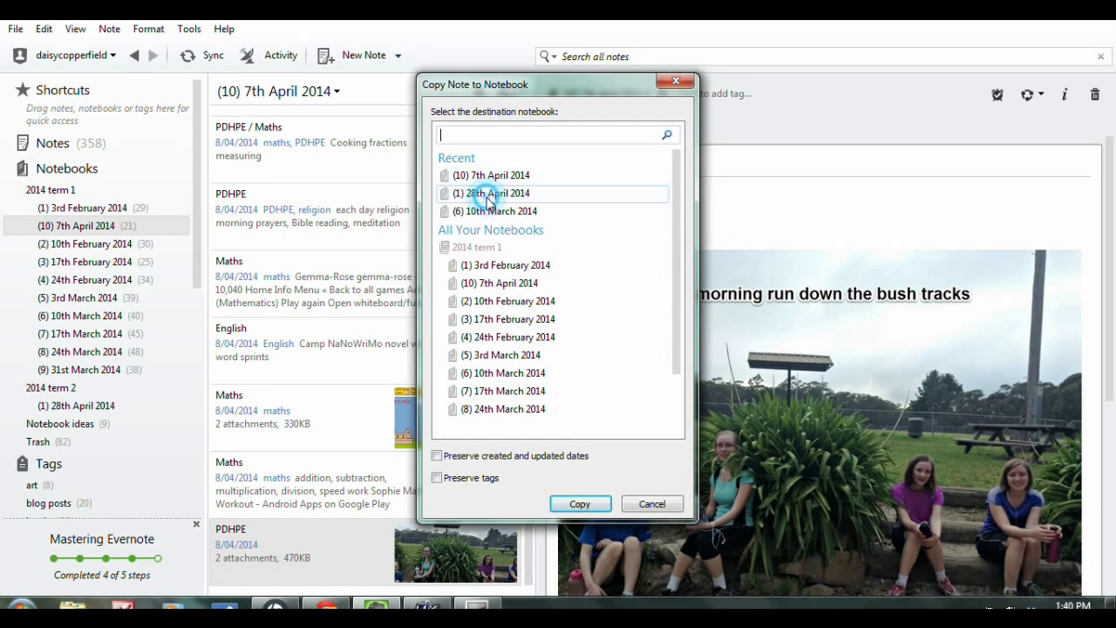
{"action": "left_click", "coordinate": [579, 504]}
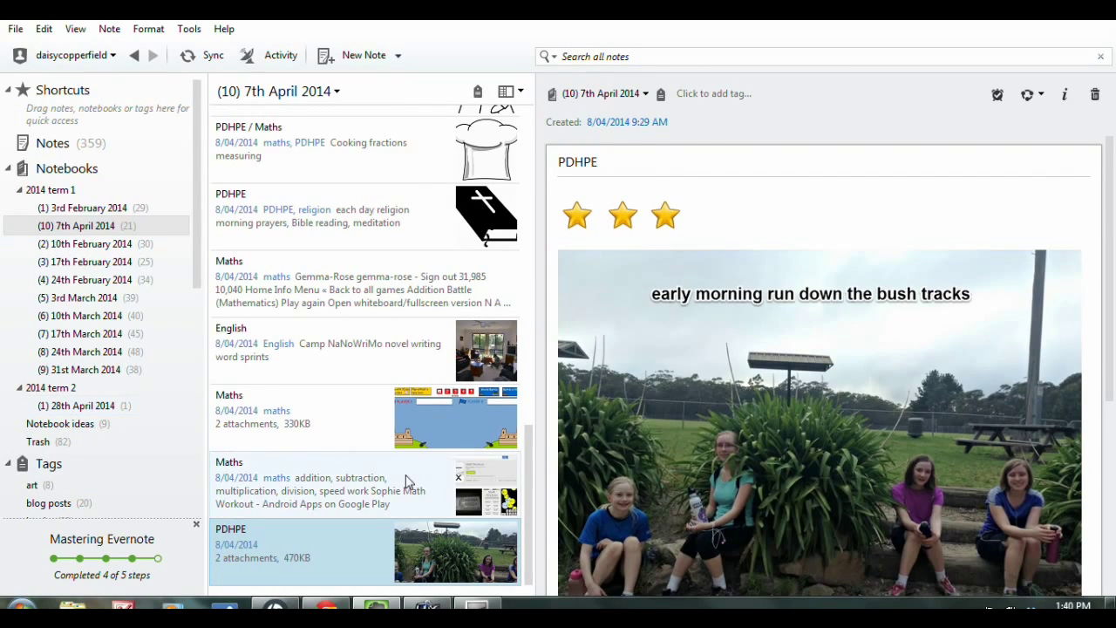
Copy the PDHPE note about morning prayers and Bible reading to the (1) 28th April 2014 notebook.
{"action": "scroll", "coordinate": [426, 496], "scroll_direction": "up", "scroll_amount": 1}
{"action": "left_click", "coordinate": [387, 226]}
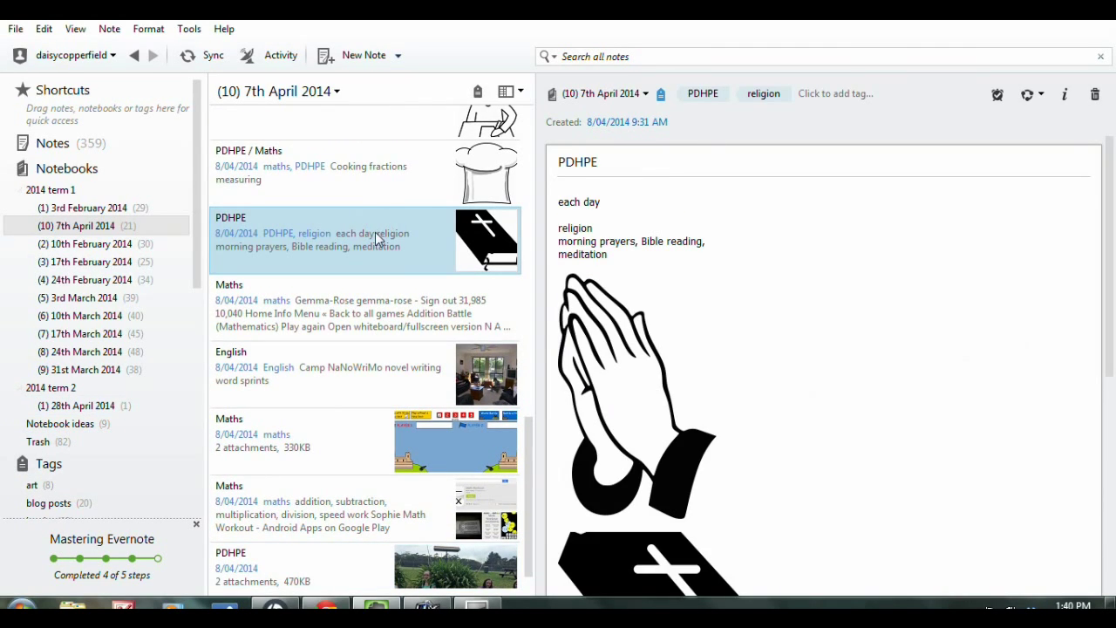
{"action": "right_click", "coordinate": [377, 236]}
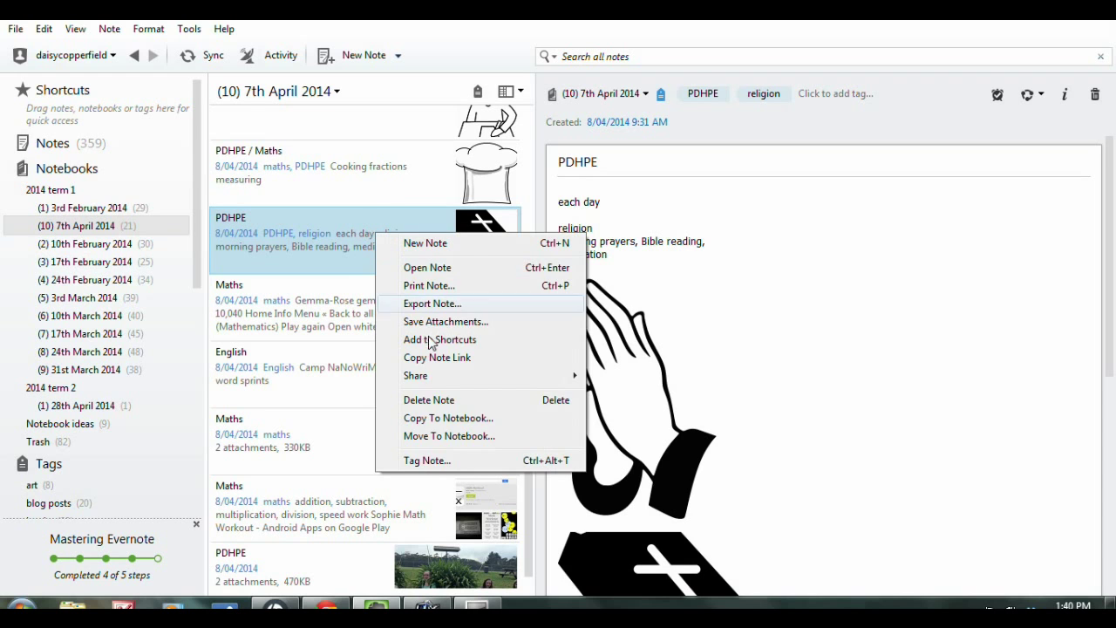
{"action": "left_click", "coordinate": [445, 420]}
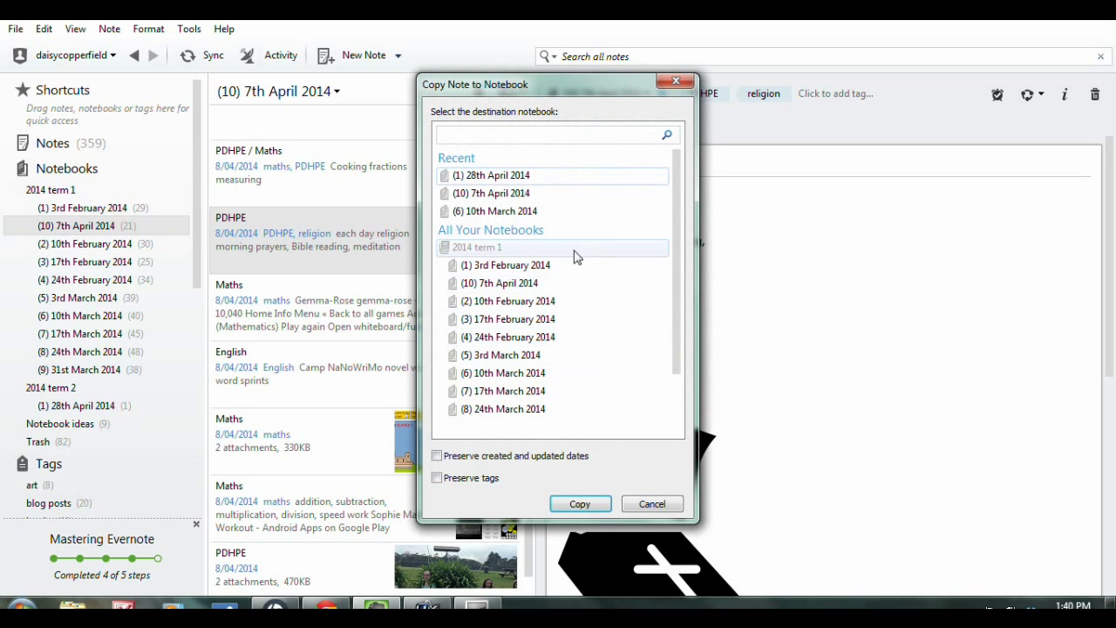
{"action": "left_click", "coordinate": [574, 504]}
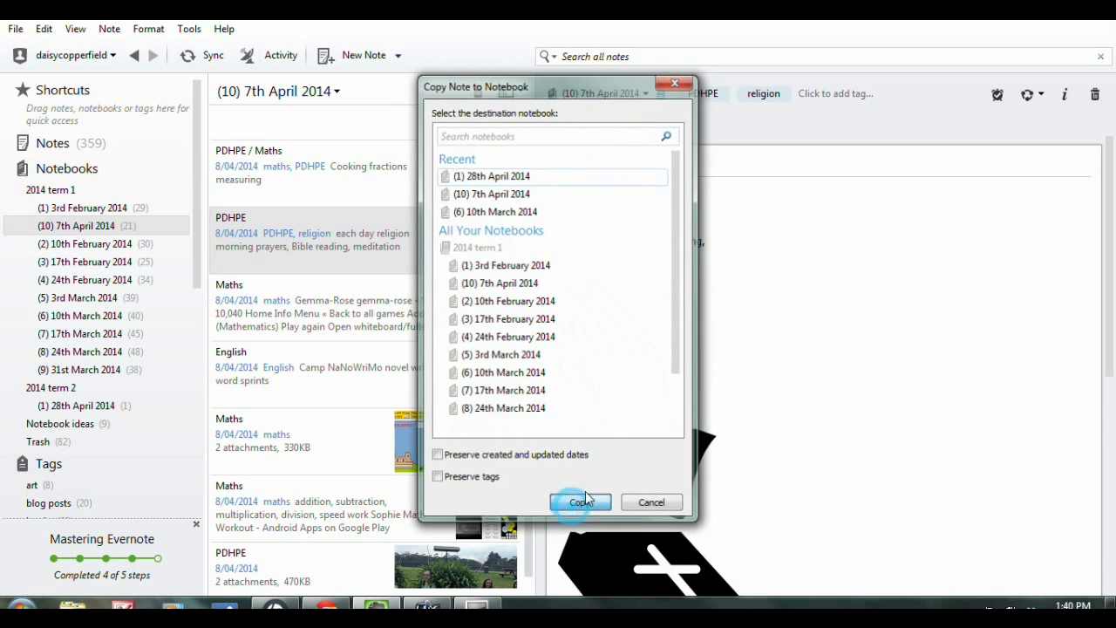
In the (1) 28th April 2014 notebook, tag the copied morning prayers note with PDHPE.
{"action": "left_click", "coordinate": [66, 408]}
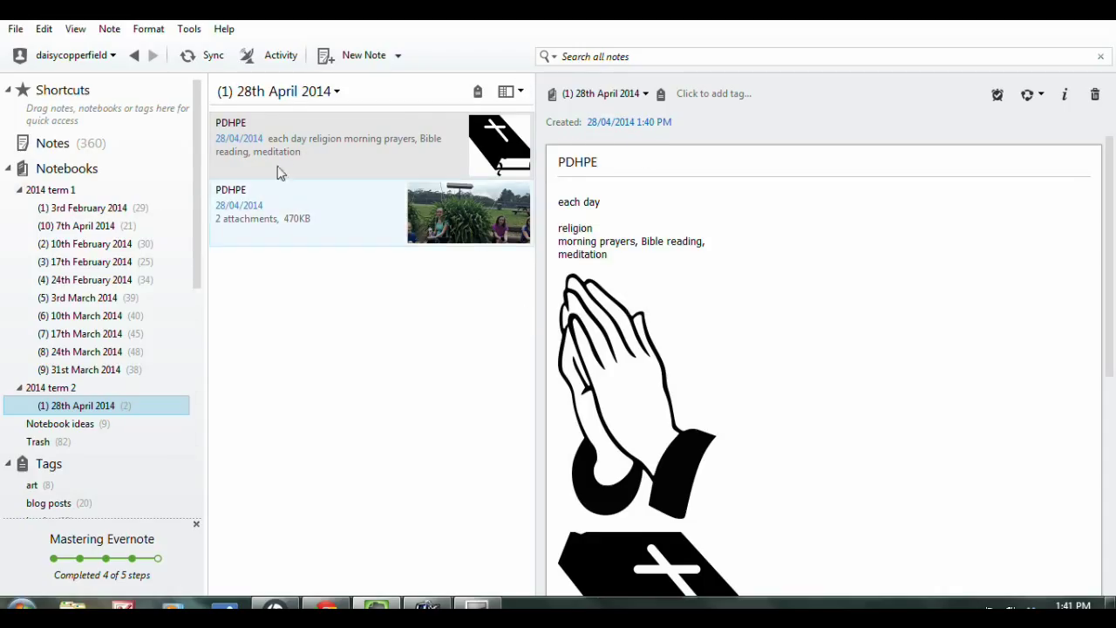
{"action": "left_click", "coordinate": [684, 94]}
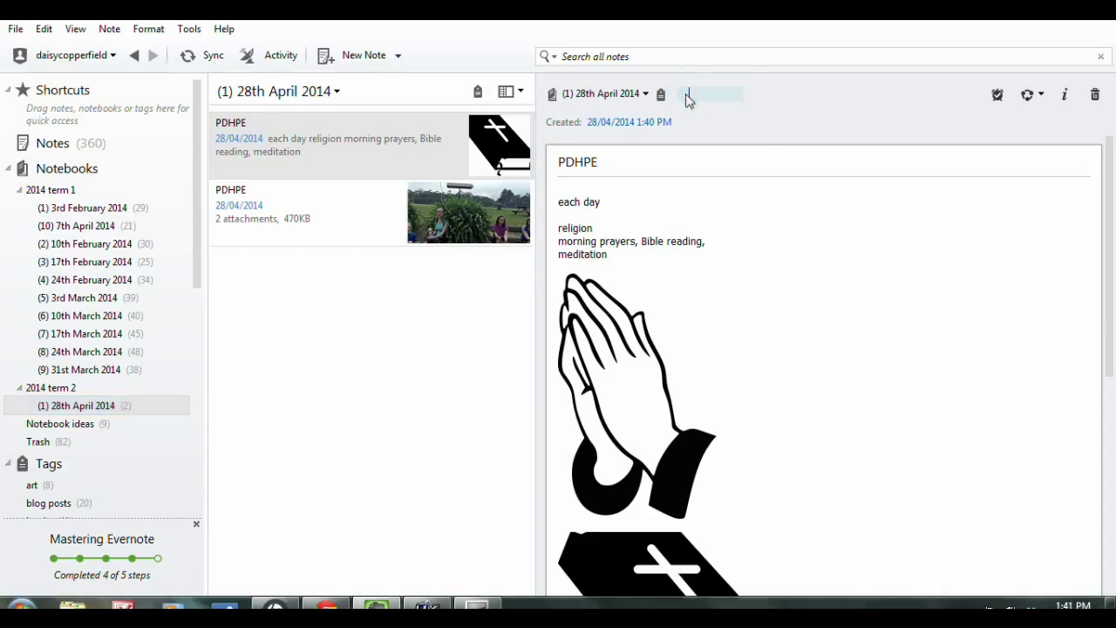
{"action": "type", "text": "pDHPE"}
{"action": "left_click", "coordinate": [697, 112]}
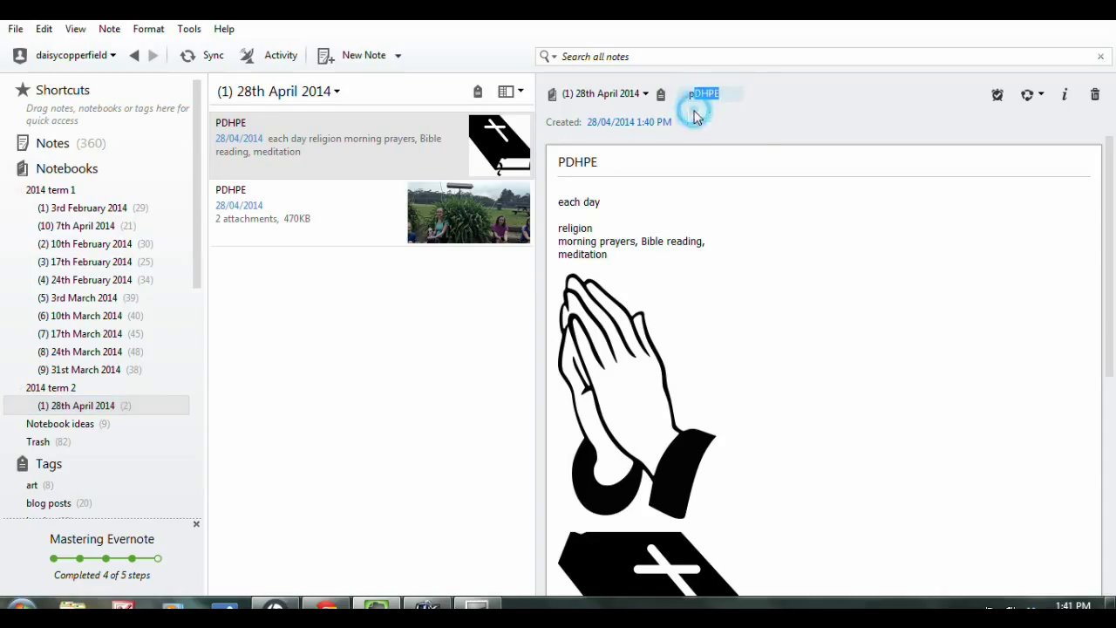
Tag the copied early morning run note with PDHPE.
{"action": "left_click", "coordinate": [290, 203]}
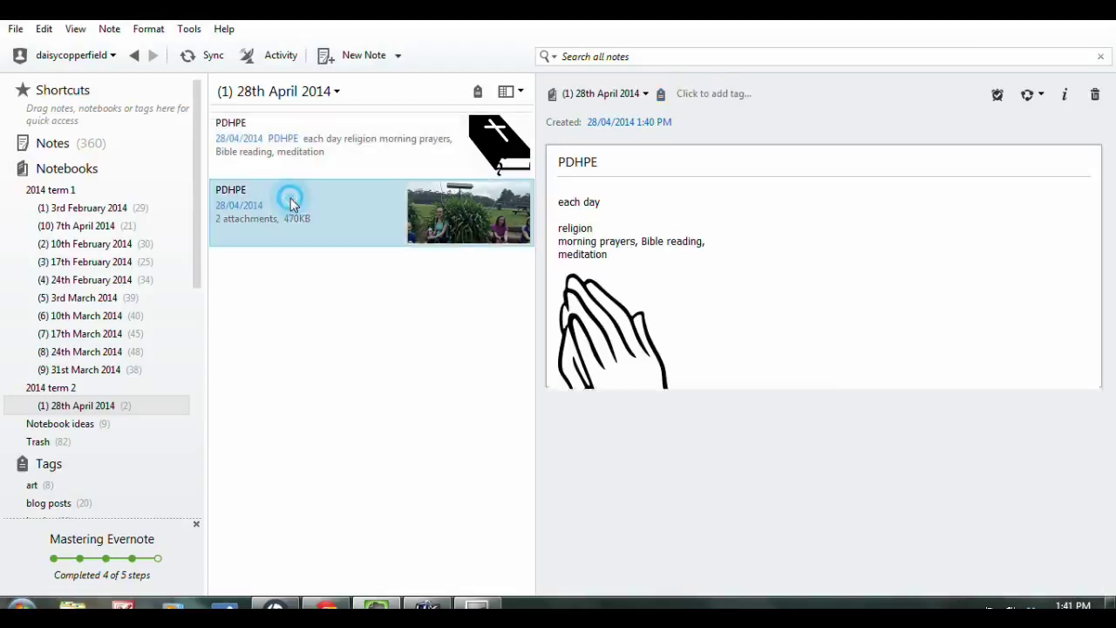
{"action": "left_click", "coordinate": [725, 93]}
{"action": "type", "text": "pDHPE"}
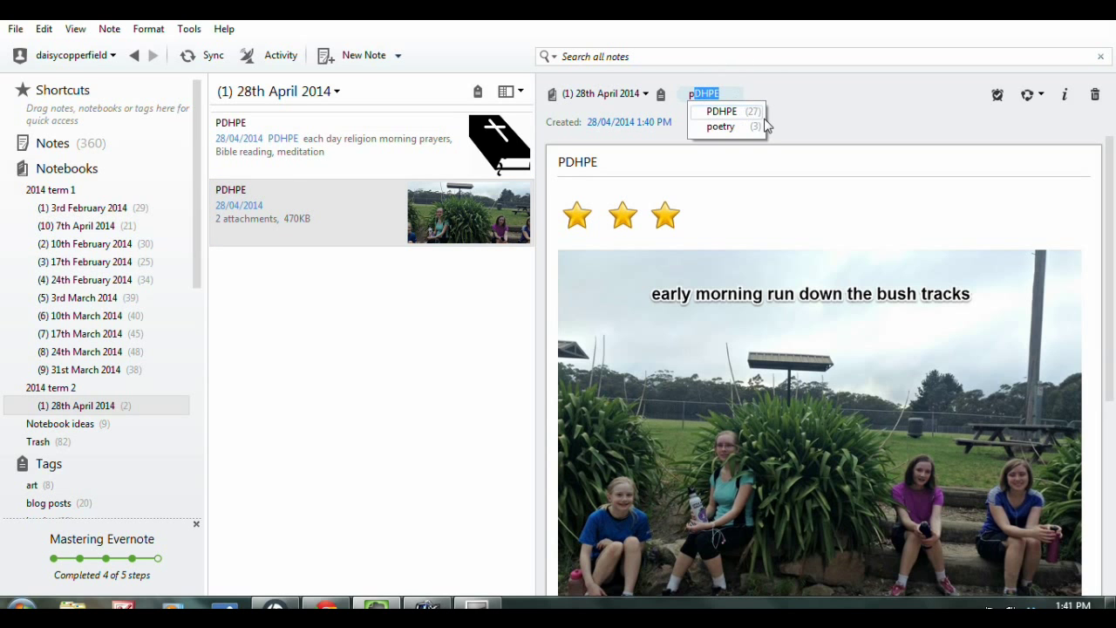
{"action": "left_click", "coordinate": [727, 111]}
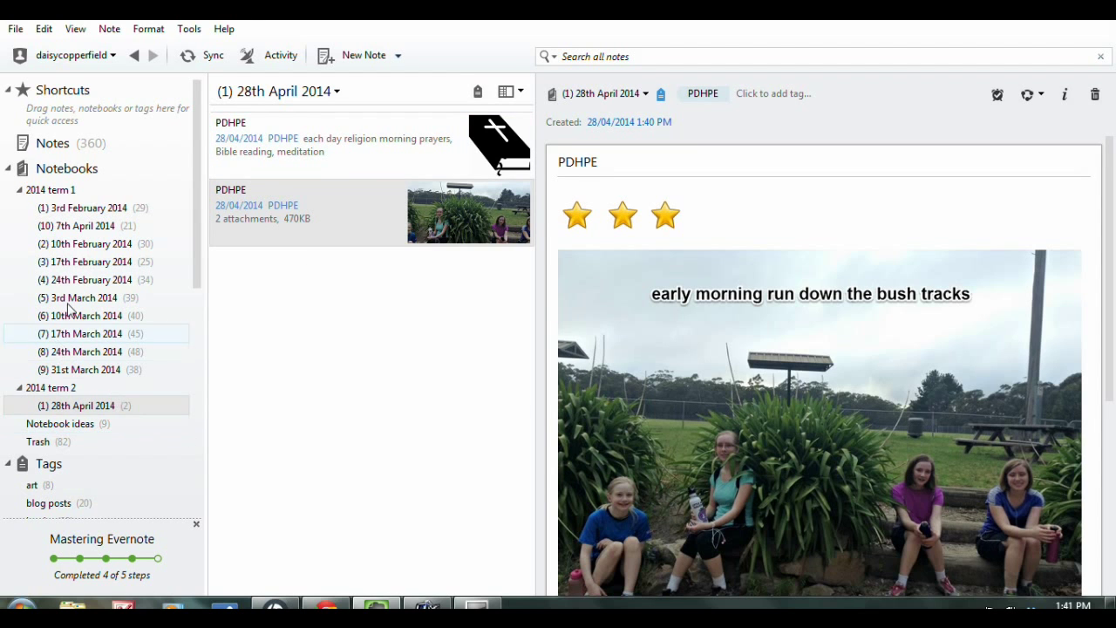
Copy the Creative Arts - Music piano practices note from the (9) 31st March 2014 notebook to the (1) 28th April 2014 notebook.
{"action": "left_click", "coordinate": [76, 226]}
{"action": "scroll", "coordinate": [414, 363], "scroll_direction": "down", "scroll_amount": 15}
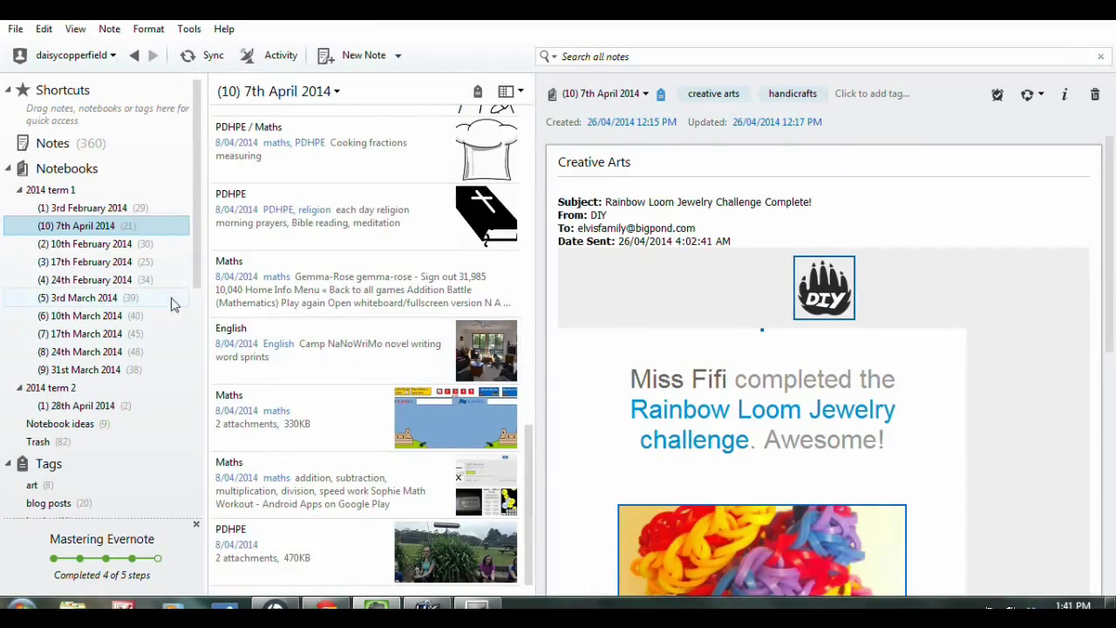
{"action": "left_click", "coordinate": [84, 371]}
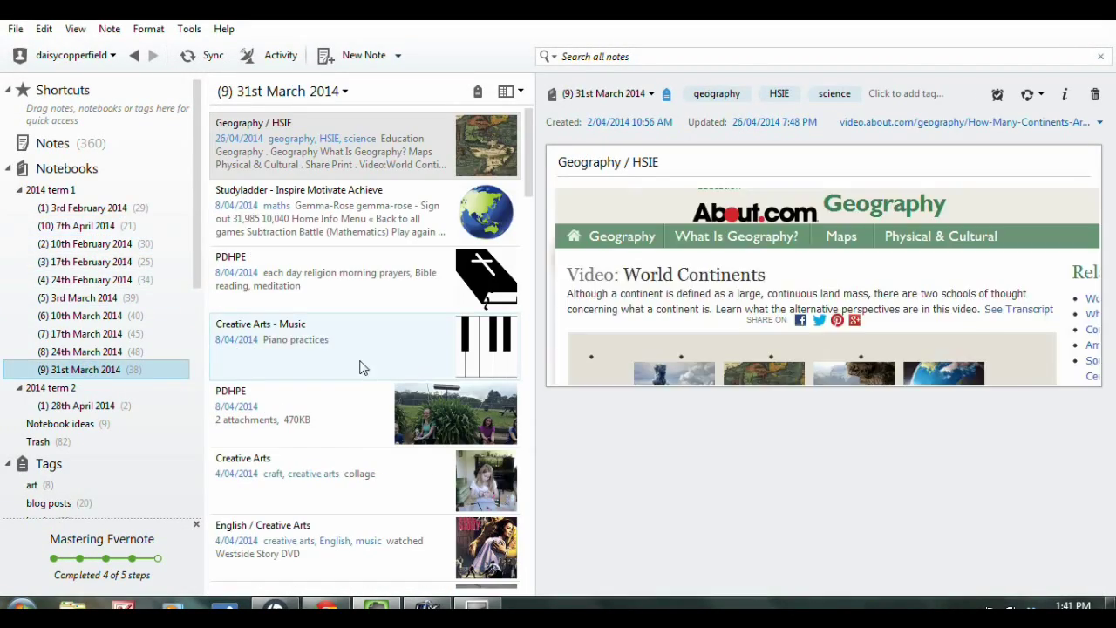
{"action": "left_click", "coordinate": [371, 328]}
{"action": "right_click", "coordinate": [378, 338]}
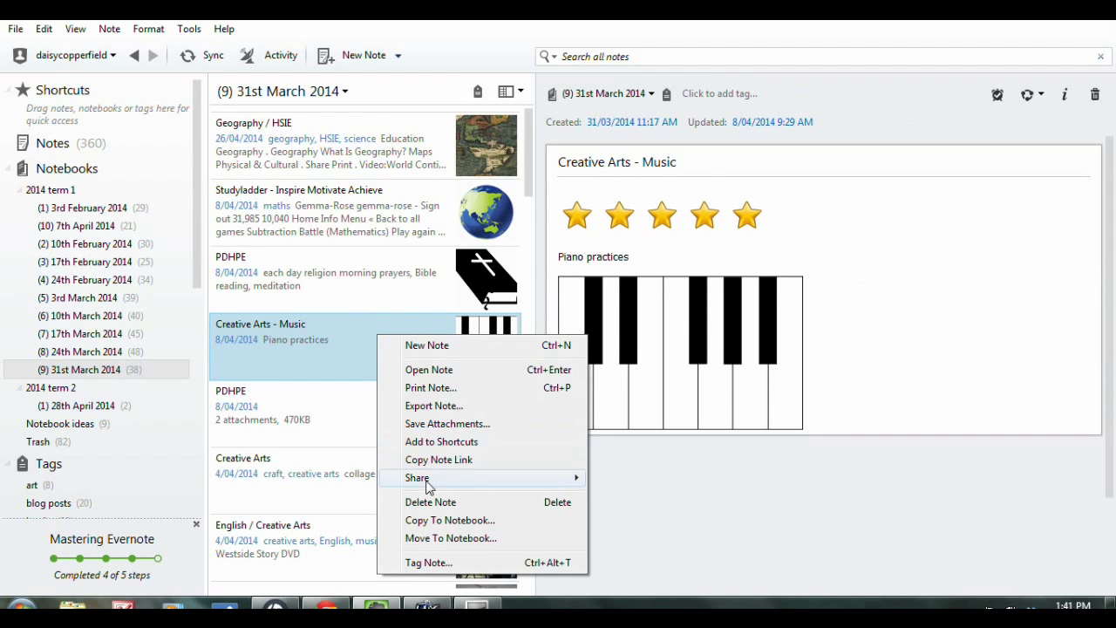
{"action": "left_click", "coordinate": [443, 519]}
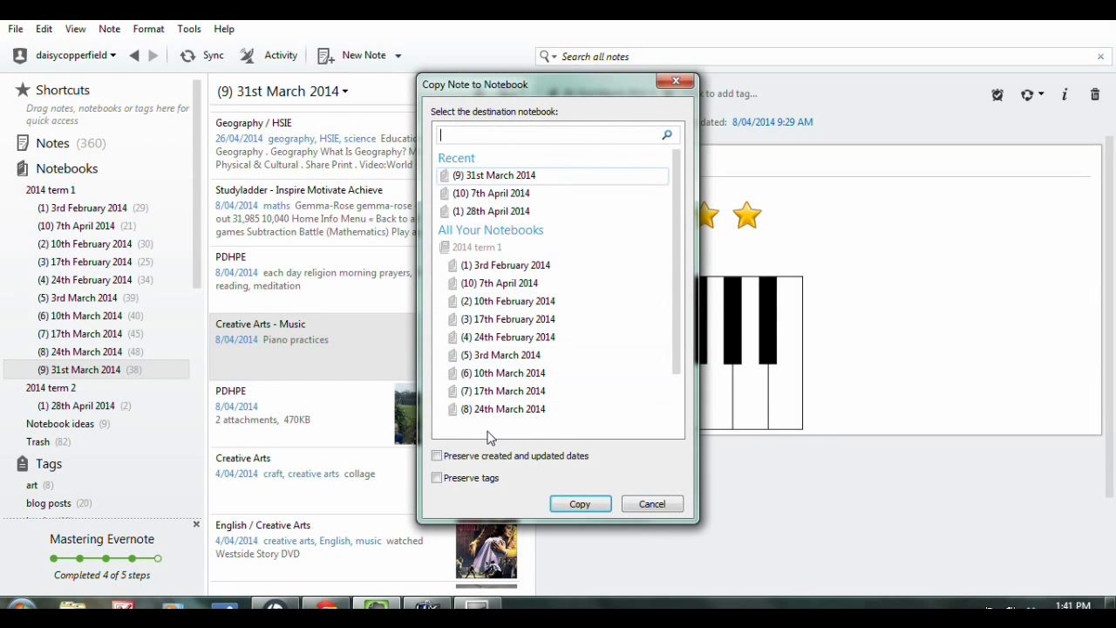
{"action": "left_click", "coordinate": [471, 212]}
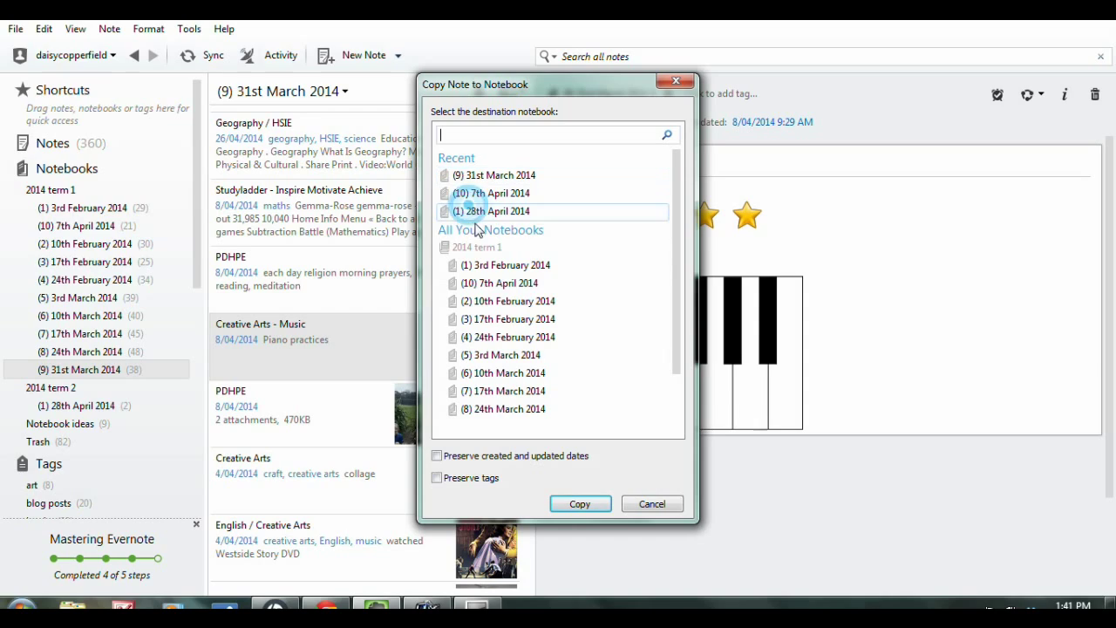
{"action": "left_click", "coordinate": [605, 503]}
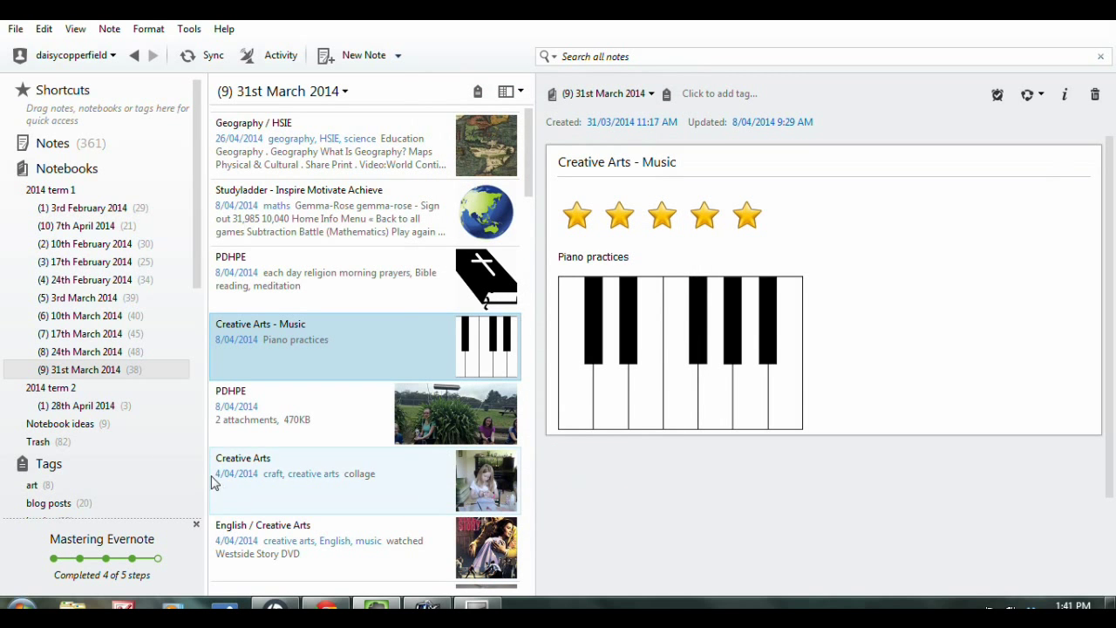
In the (1) 28th April 2014 notebook, delete four of the five stars from the copied Creative Arts - Music note.
{"action": "left_click", "coordinate": [96, 406]}
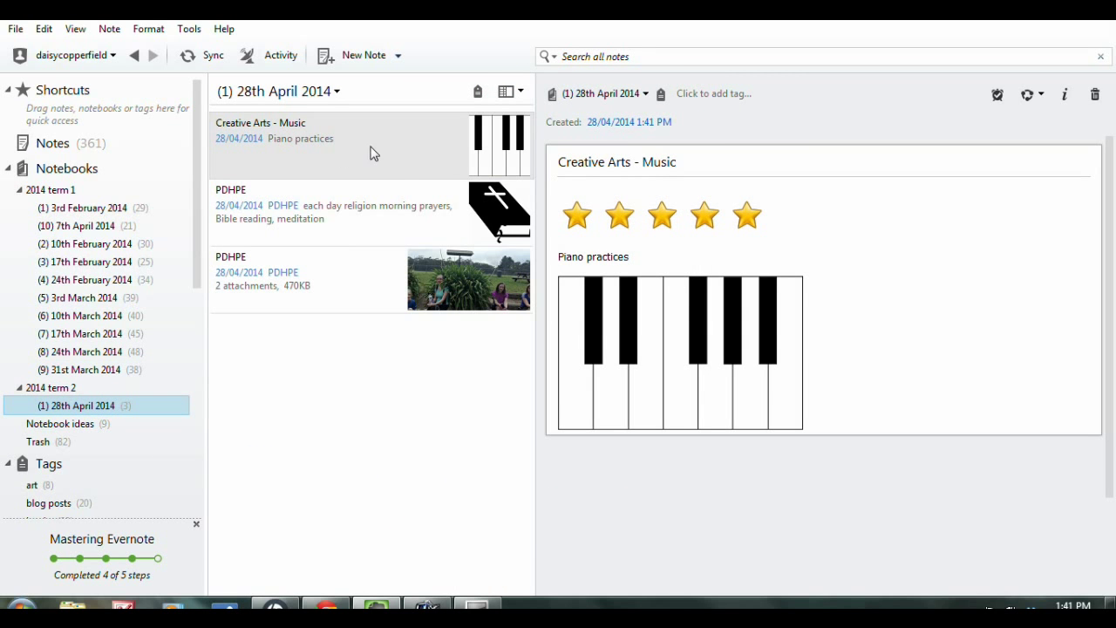
{"action": "left_click", "coordinate": [772, 226]}
{"action": "key", "text": "BackSpace"}
{"action": "key", "text": "BackSpace"}
{"action": "key", "text": "BackSpace"}
{"action": "key", "text": "BackSpace"}
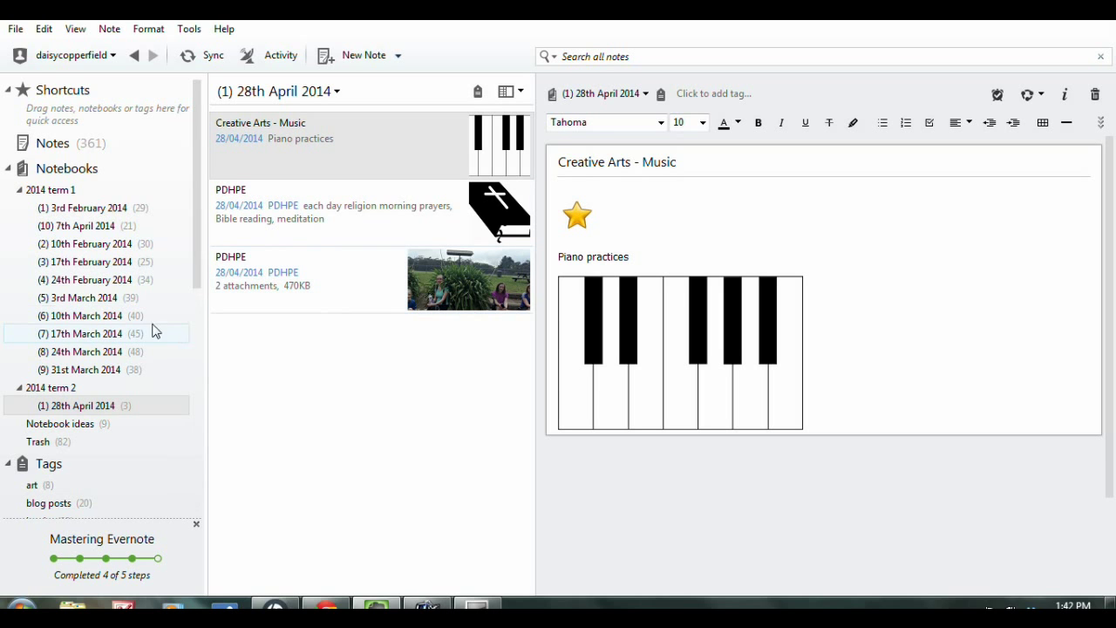
Copy the English Creative Writing/ Novel Writing note from the (9) 31st March 2014 notebook to the (1) 28th April 2014 notebook.
{"action": "left_click", "coordinate": [79, 370]}
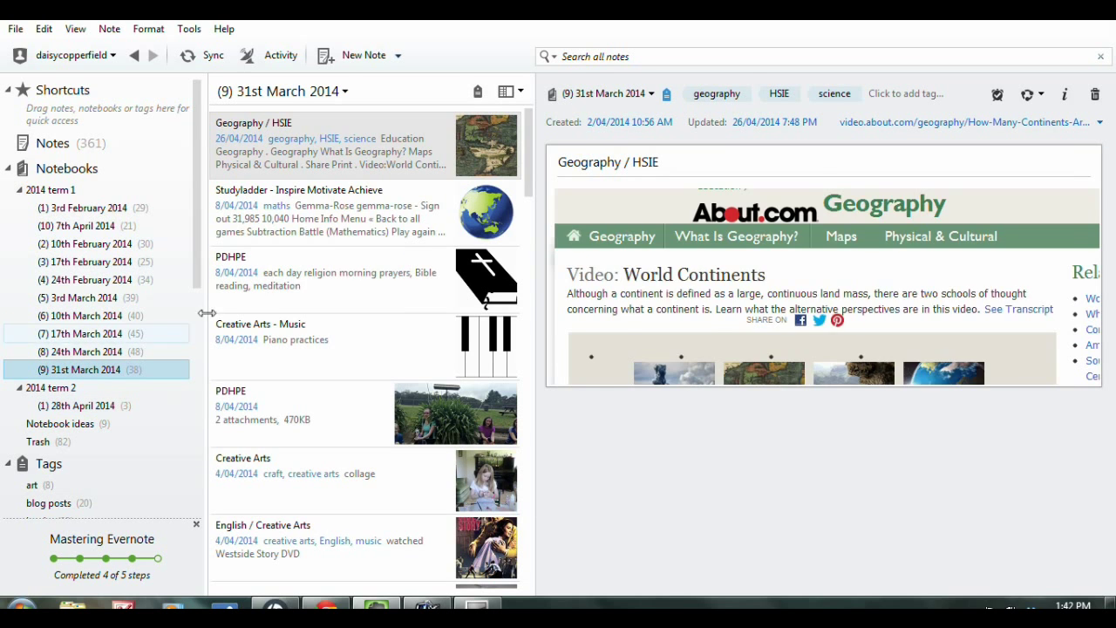
{"action": "scroll", "coordinate": [329, 314], "scroll_direction": "down", "scroll_amount": 3}
{"action": "scroll", "coordinate": [324, 325], "scroll_direction": "down", "scroll_amount": 10}
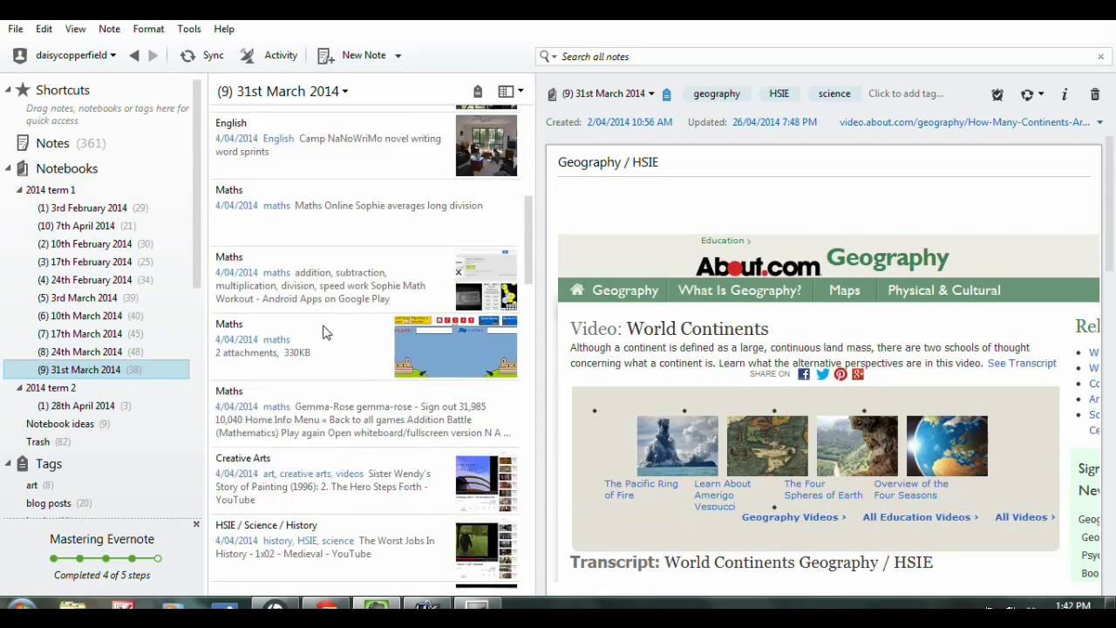
{"action": "scroll", "coordinate": [324, 333], "scroll_direction": "down", "scroll_amount": 3}
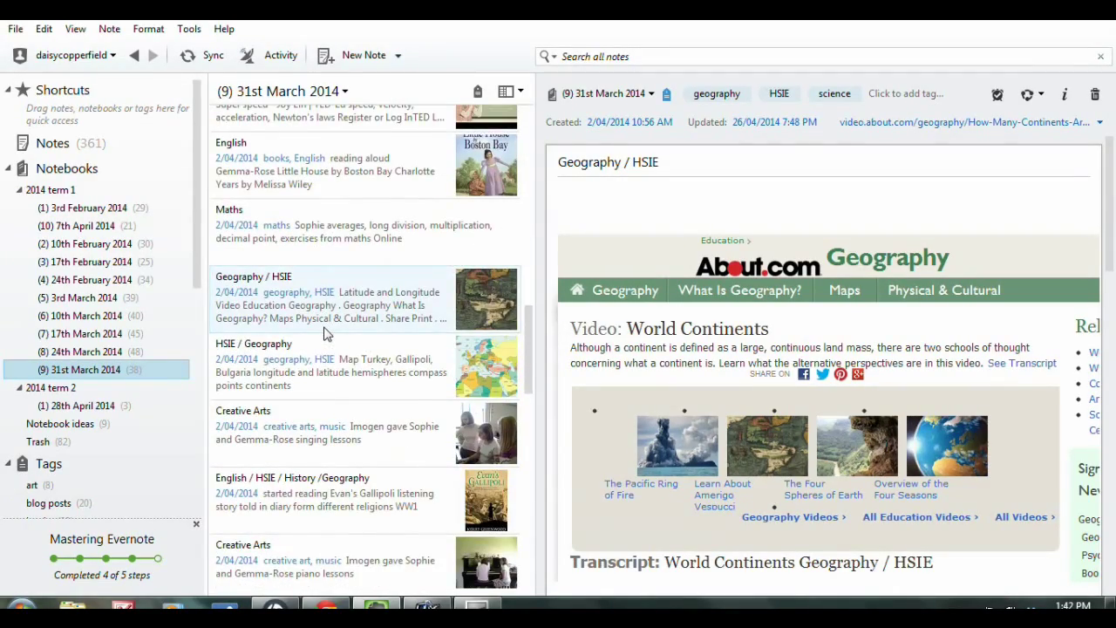
{"action": "scroll", "coordinate": [324, 333], "scroll_direction": "down", "scroll_amount": 10}
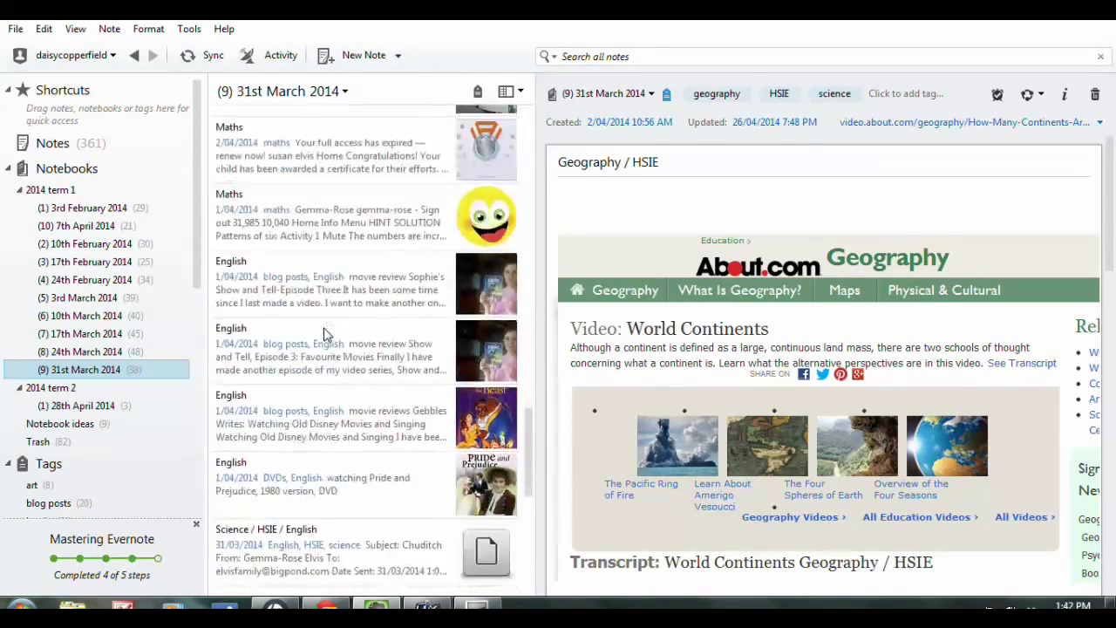
{"action": "scroll", "coordinate": [324, 333], "scroll_direction": "down", "scroll_amount": 3}
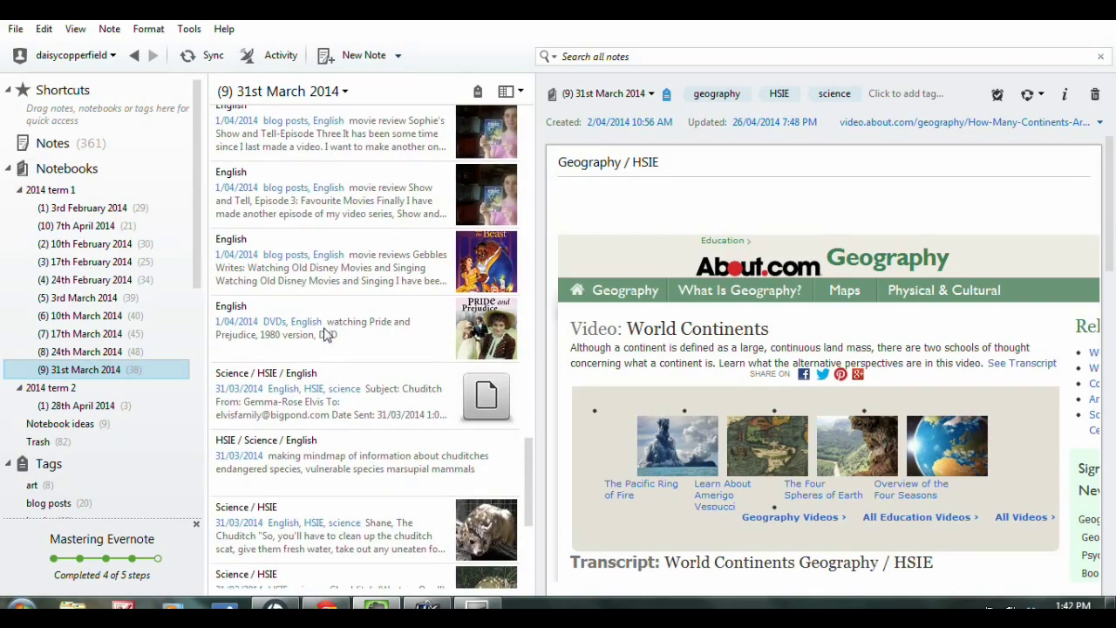
{"action": "scroll", "coordinate": [324, 333], "scroll_direction": "down", "scroll_amount": 6}
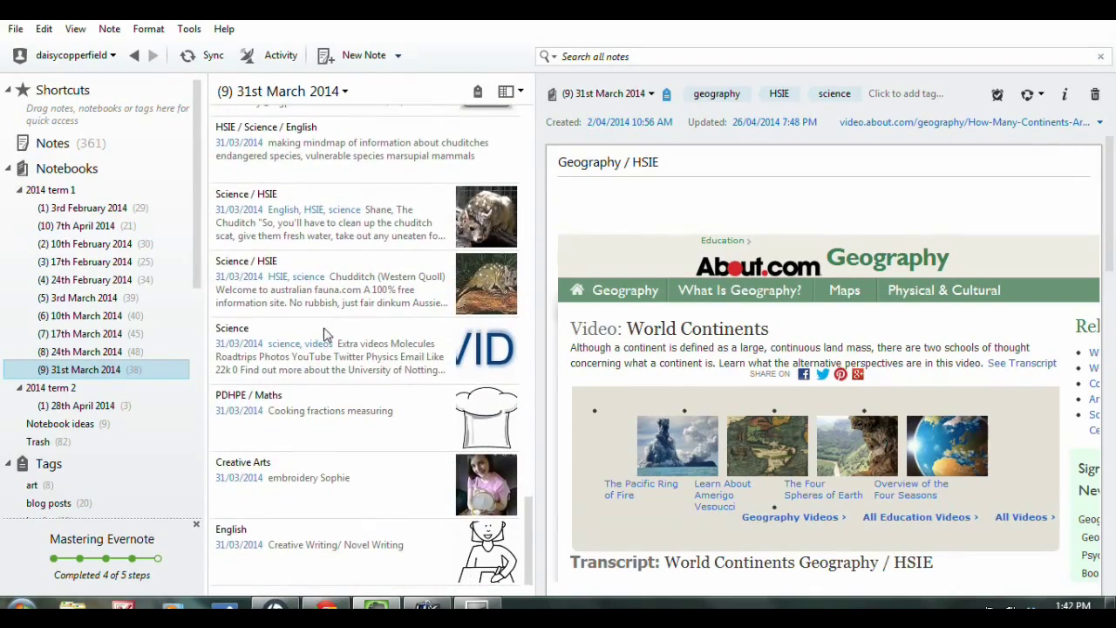
{"action": "scroll", "coordinate": [396, 401], "scroll_direction": "up", "scroll_amount": 8}
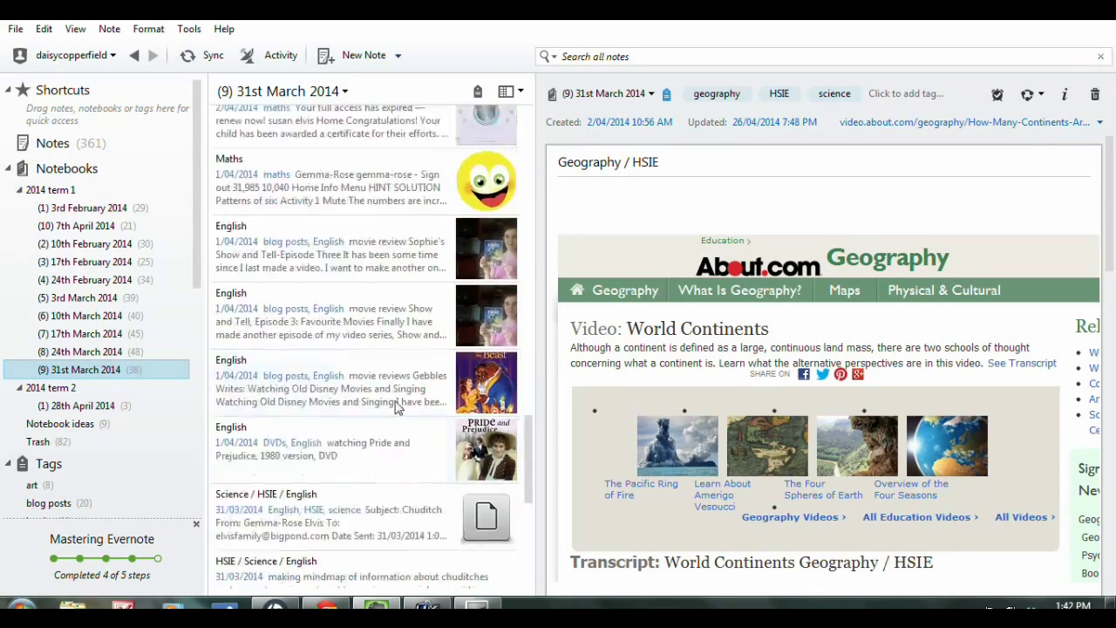
{"action": "scroll", "coordinate": [397, 401], "scroll_direction": "down", "scroll_amount": 8}
{"action": "left_click", "coordinate": [383, 560]}
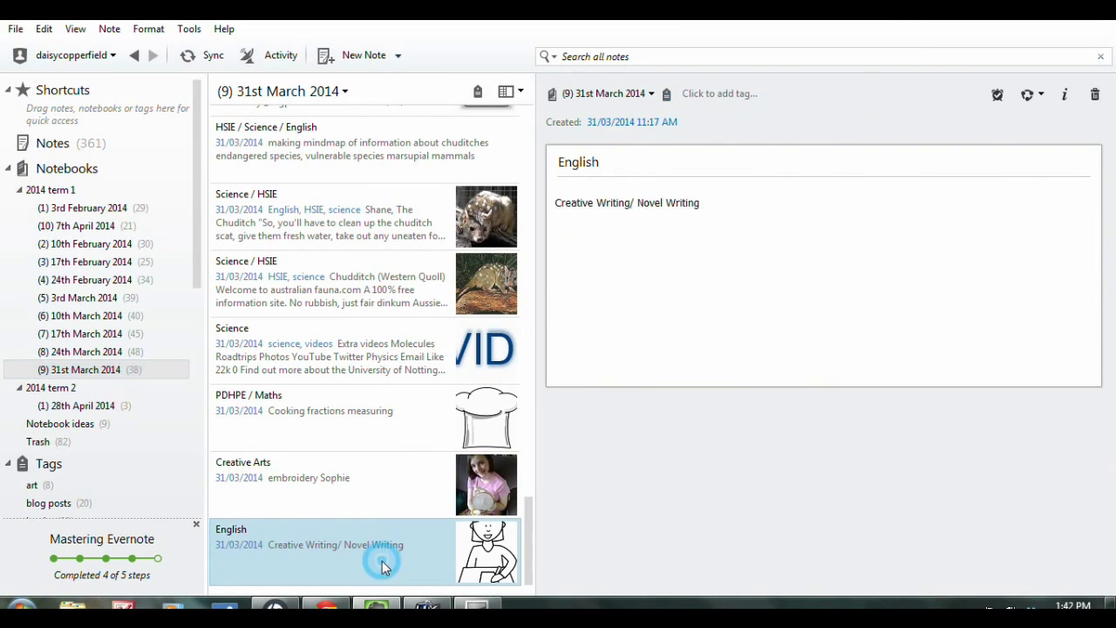
{"action": "right_click", "coordinate": [370, 537]}
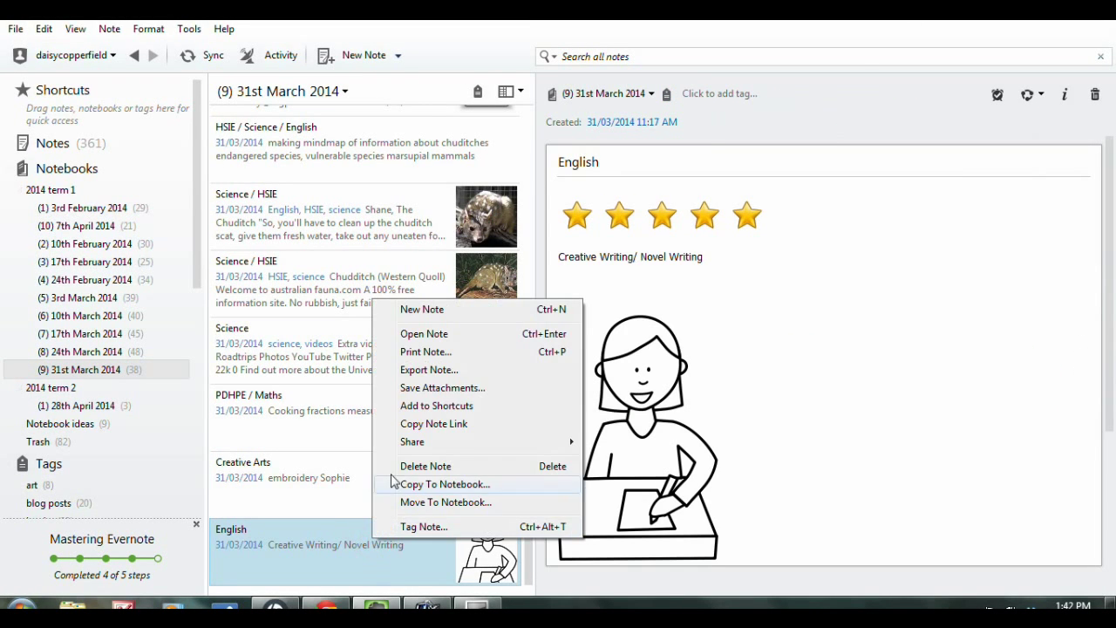
{"action": "left_click", "coordinate": [420, 486]}
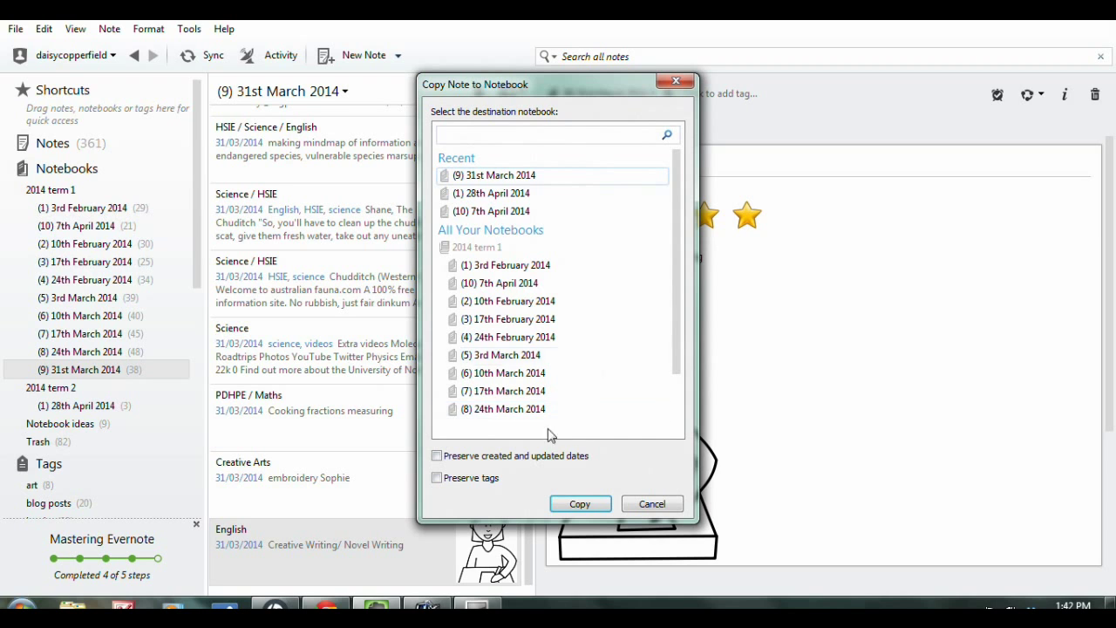
{"action": "left_click", "coordinate": [485, 193]}
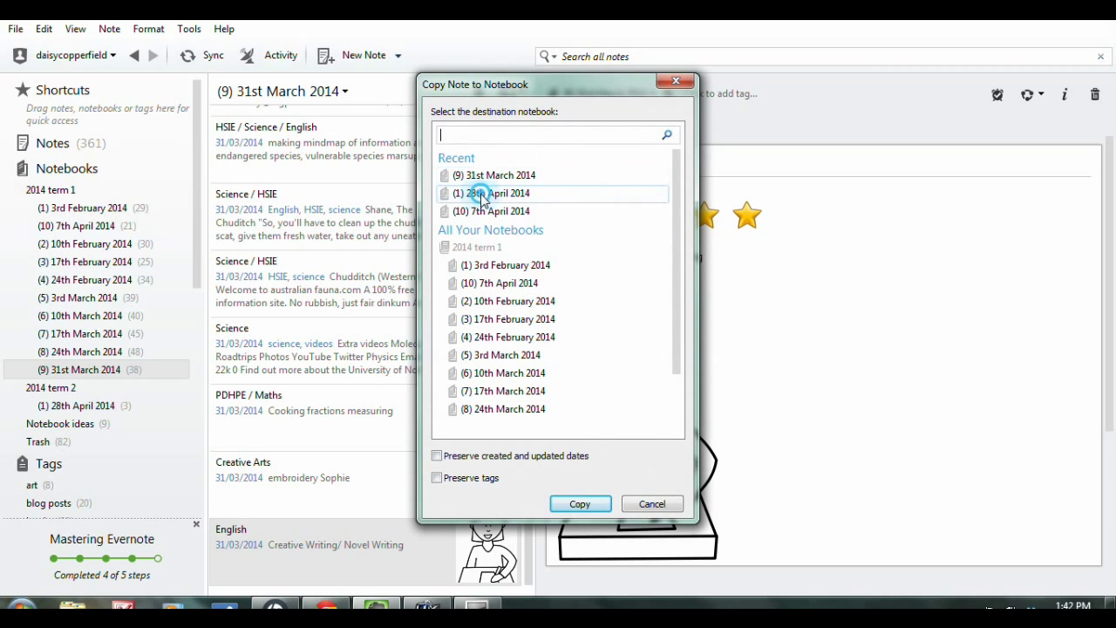
{"action": "left_click", "coordinate": [583, 505]}
In the (1) 28th April 2014 notebook, delete four of the five stars from the copied English note.
{"action": "left_click", "coordinate": [96, 404]}
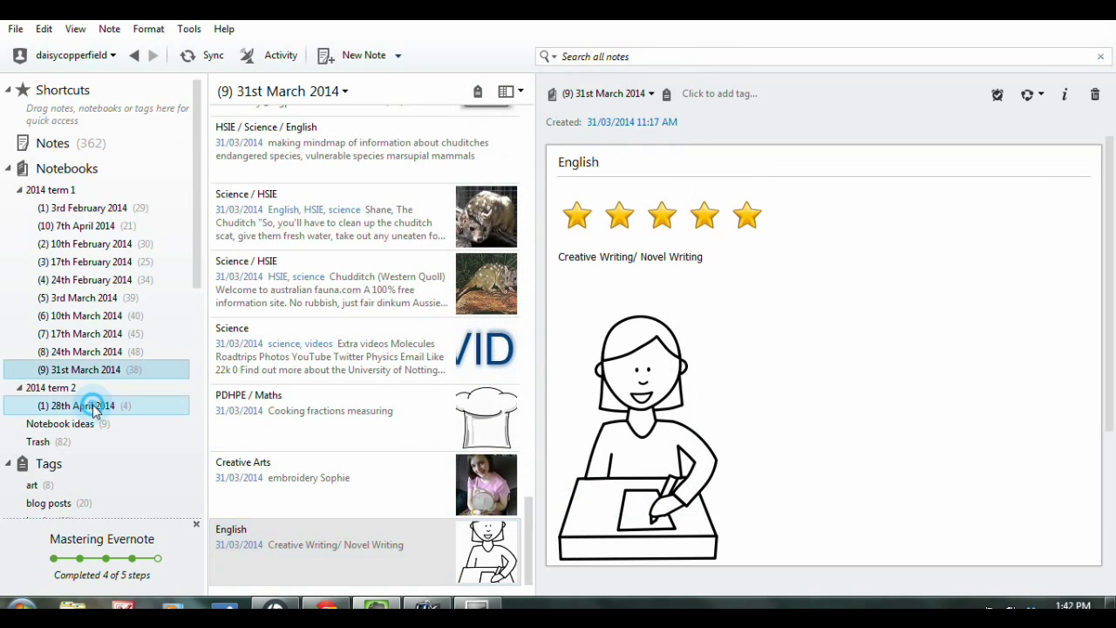
{"action": "left_click", "coordinate": [762, 212]}
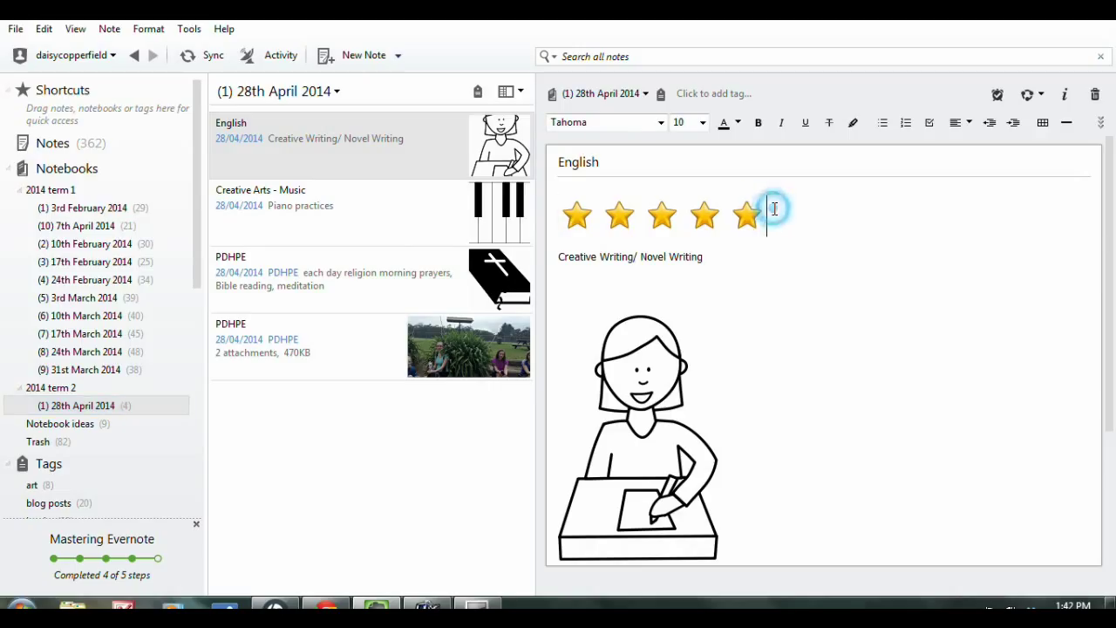
{"action": "key", "text": "BackSpace"}
{"action": "key", "text": "BackSpace"}
{"action": "key", "text": "BackSpace"}
{"action": "key", "text": "BackSpace"}
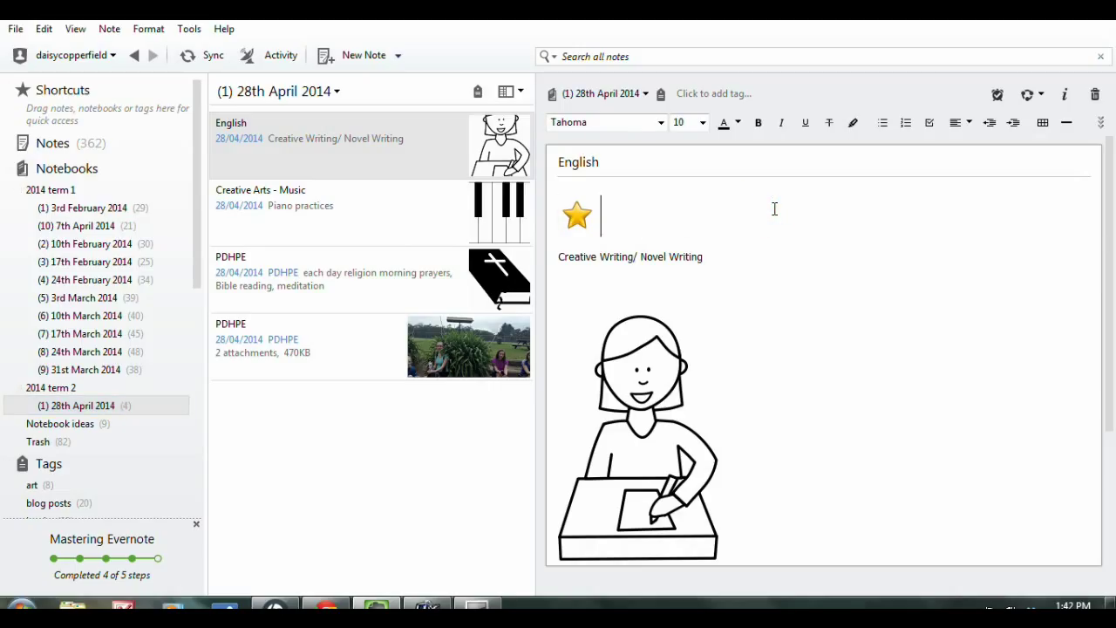
Tag the copied Creative Writing/ Novel Writing note with English.
{"action": "left_click", "coordinate": [739, 93]}
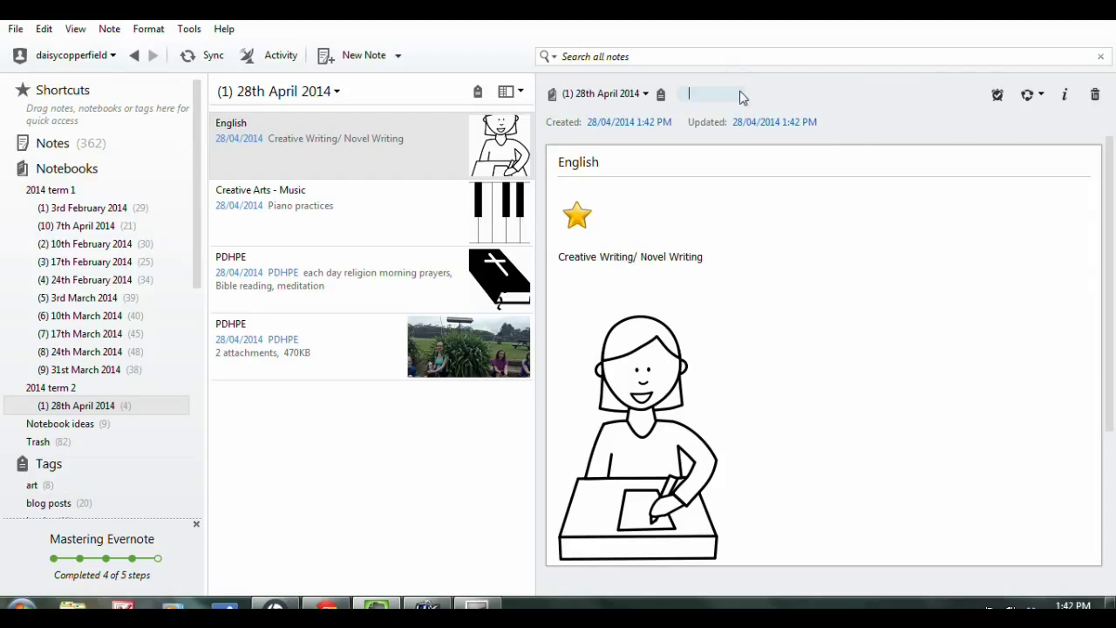
{"action": "type", "text": "english"}
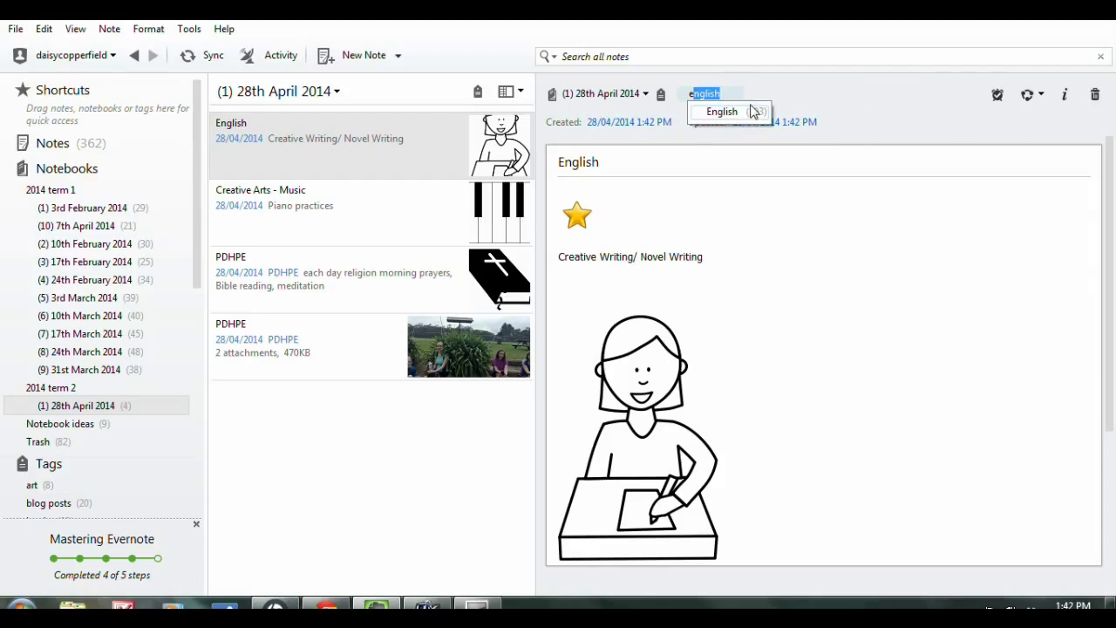
{"action": "left_click", "coordinate": [751, 114]}
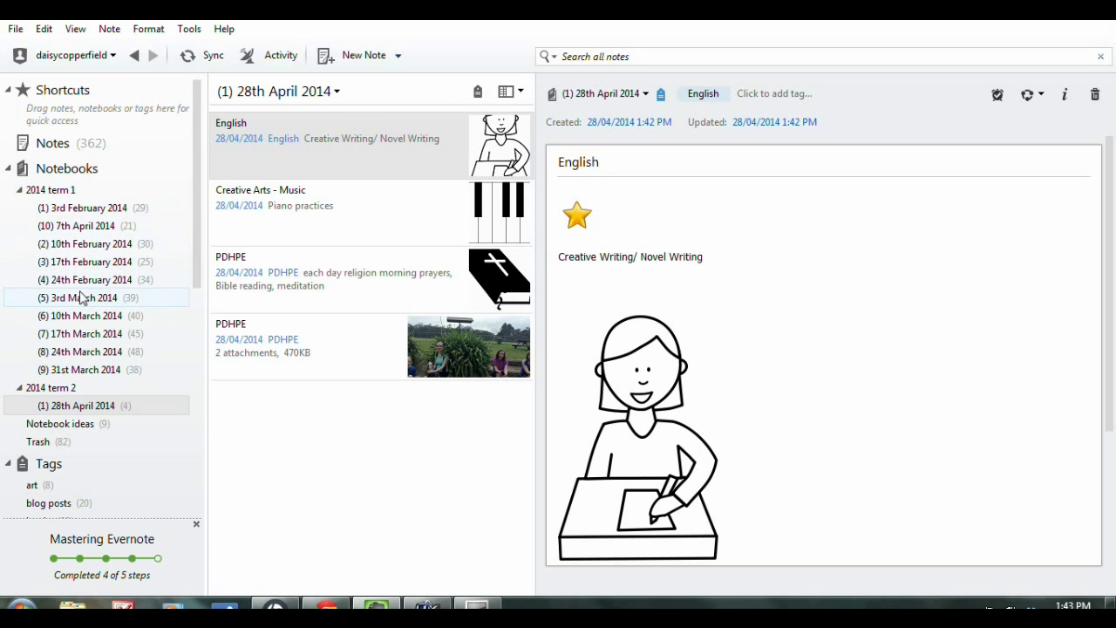
Open the (9) 31st March 2014 notebook and look through its Geography / HSIE note about world continents.
{"action": "left_click", "coordinate": [80, 369]}
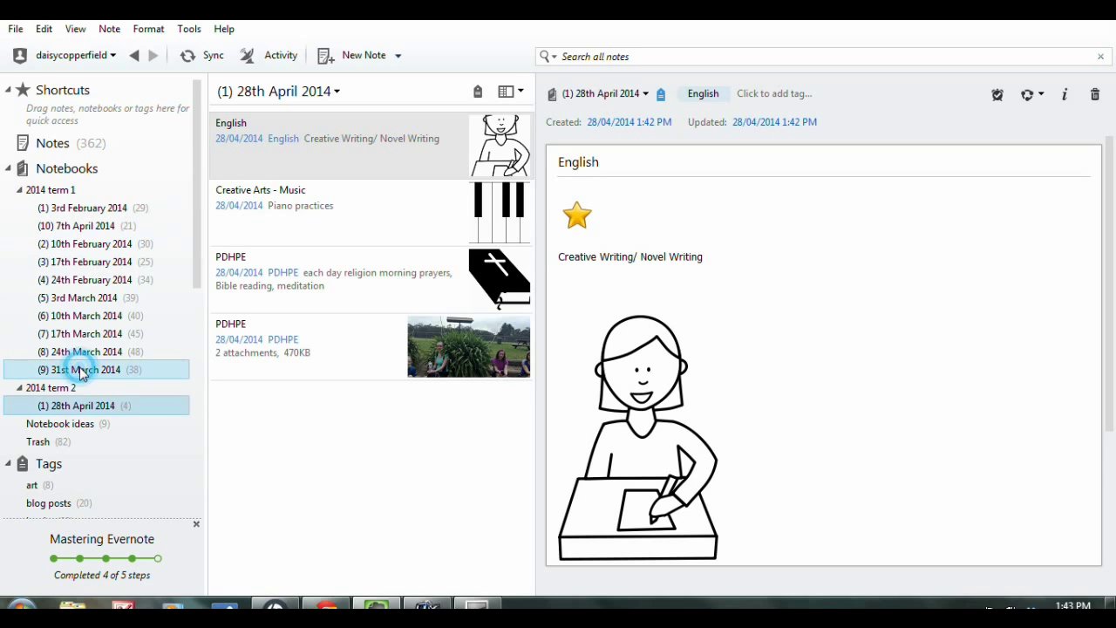
{"action": "scroll", "coordinate": [359, 249], "scroll_direction": "down", "scroll_amount": 6}
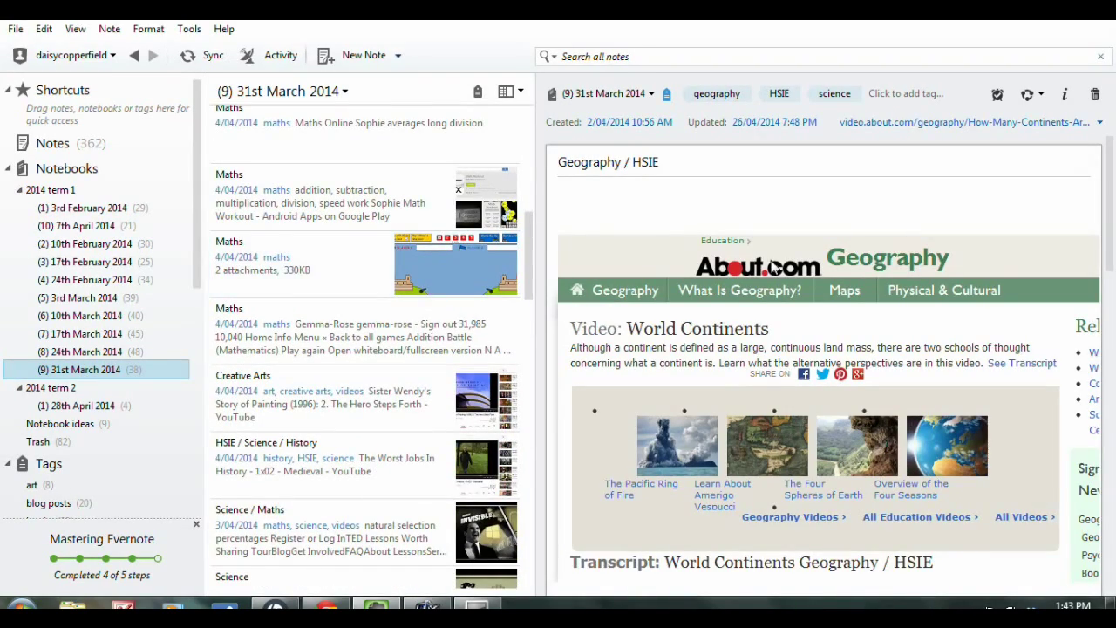
{"action": "scroll", "coordinate": [689, 260], "scroll_direction": "down", "scroll_amount": 3}
{"action": "scroll", "coordinate": [688, 260], "scroll_direction": "down", "scroll_amount": 12}
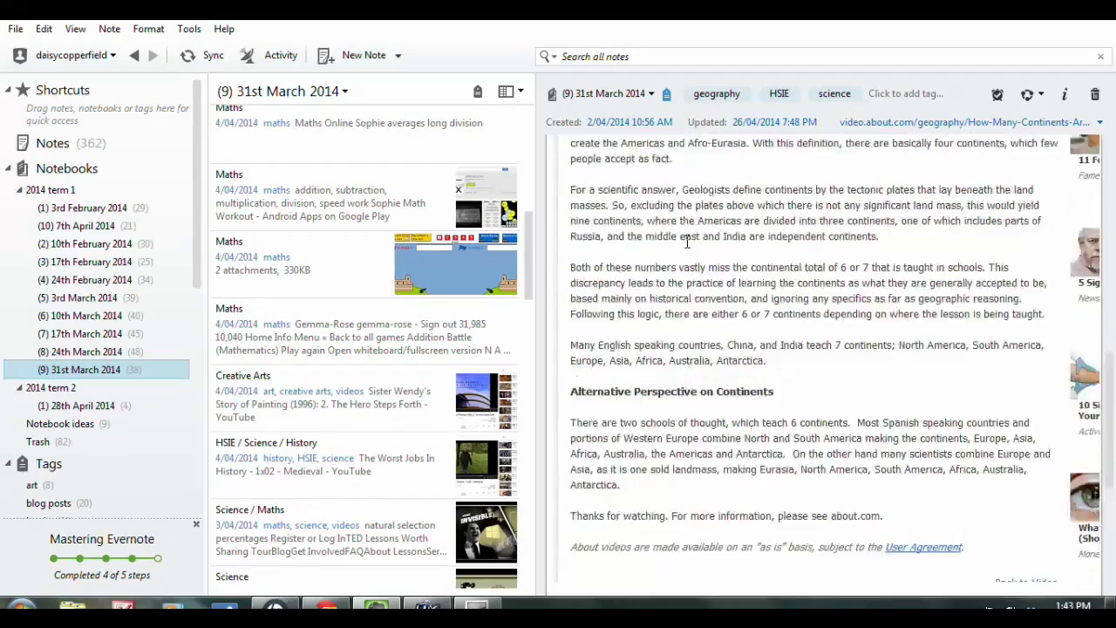
{"action": "scroll", "coordinate": [688, 242], "scroll_direction": "up", "scroll_amount": 15}
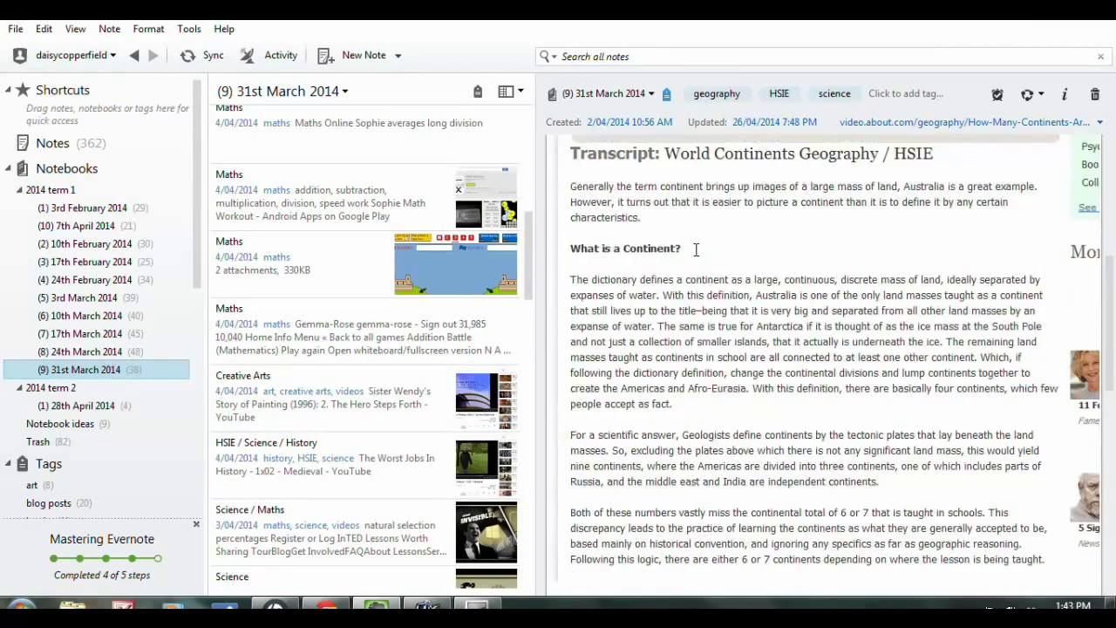
{"action": "scroll", "coordinate": [762, 348], "scroll_direction": "down", "scroll_amount": 1}
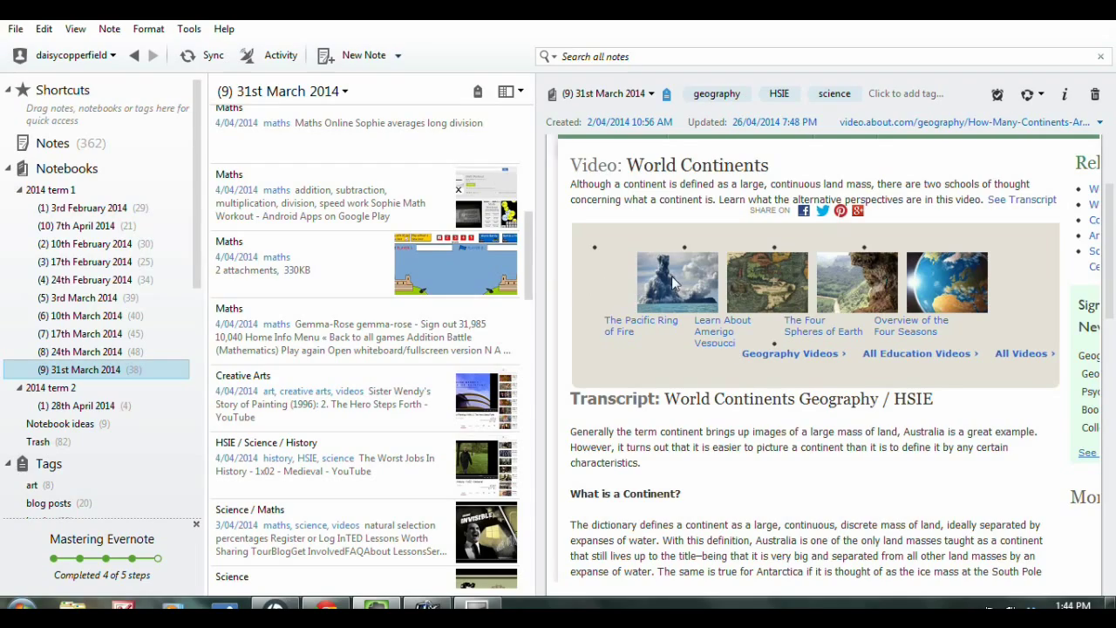
{"action": "scroll", "coordinate": [672, 279], "scroll_direction": "down", "scroll_amount": 3}
{"action": "scroll", "coordinate": [674, 283], "scroll_direction": "down", "scroll_amount": 6}
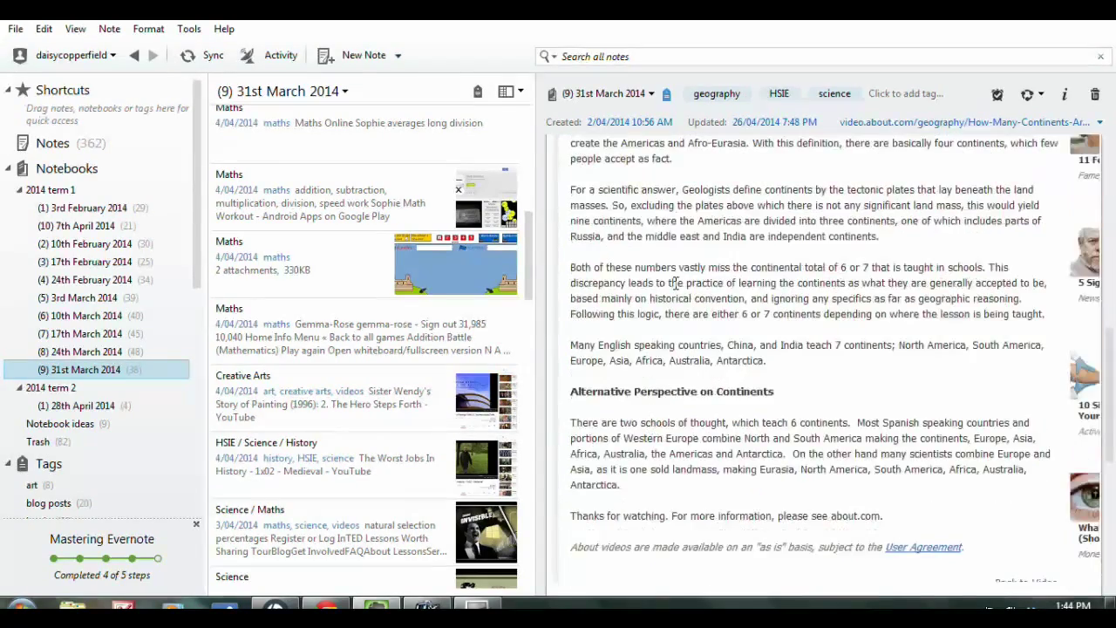
{"action": "scroll", "coordinate": [697, 296], "scroll_direction": "down", "scroll_amount": 2}
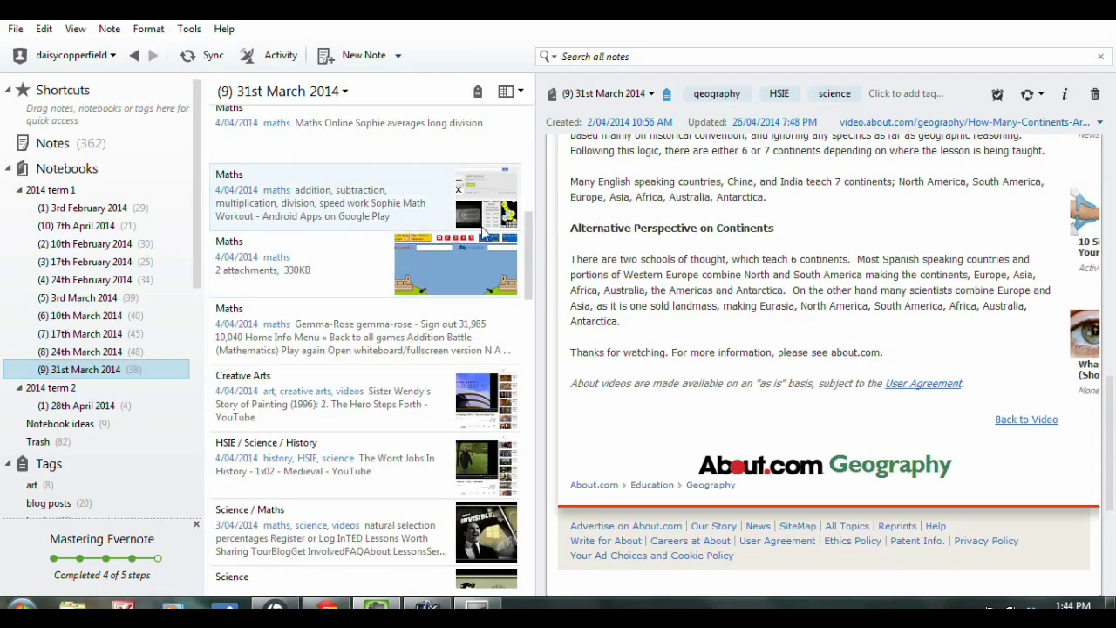
Browse the notes in the (9) 31st March 2014 notebook and view the English / Creative Arts note about the Westside Story DVD.
{"action": "scroll", "coordinate": [418, 209], "scroll_direction": "up", "scroll_amount": 4}
{"action": "scroll", "coordinate": [854, 289], "scroll_direction": "up", "scroll_amount": 3}
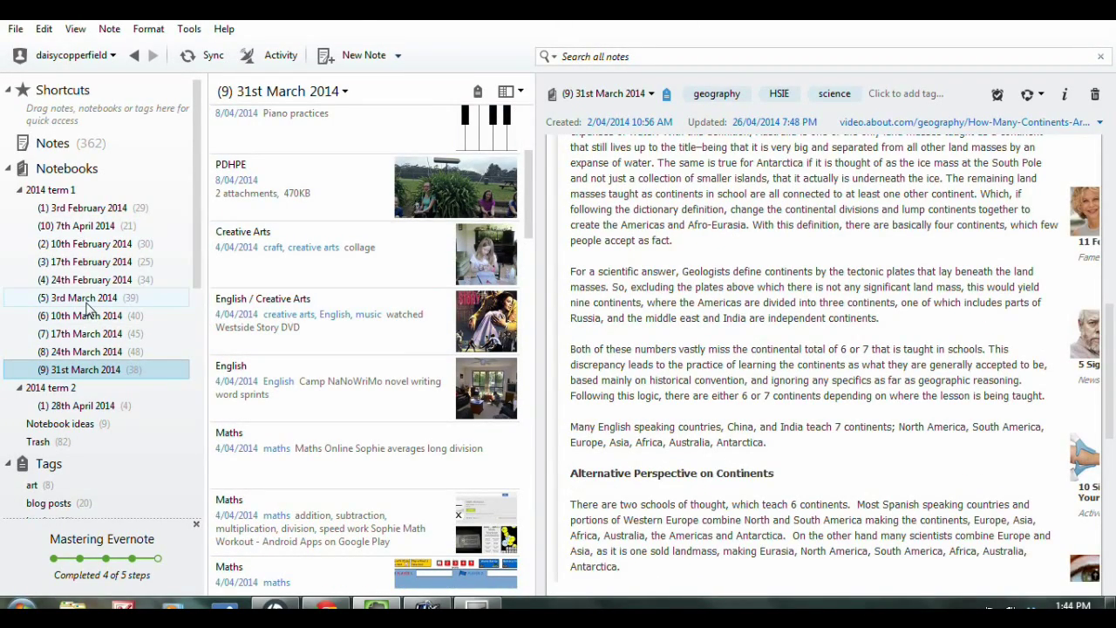
{"action": "scroll", "coordinate": [305, 252], "scroll_direction": "down", "scroll_amount": 3}
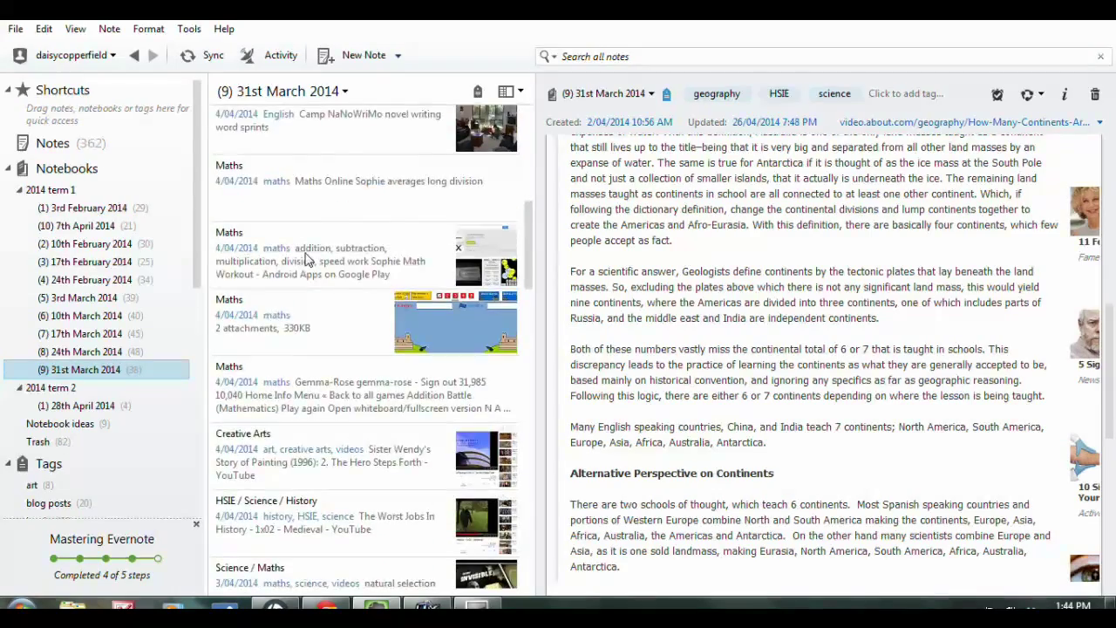
{"action": "scroll", "coordinate": [305, 259], "scroll_direction": "down", "scroll_amount": 7}
{"action": "scroll", "coordinate": [319, 281], "scroll_direction": "down", "scroll_amount": 1}
{"action": "scroll", "coordinate": [318, 281], "scroll_direction": "up", "scroll_amount": 7}
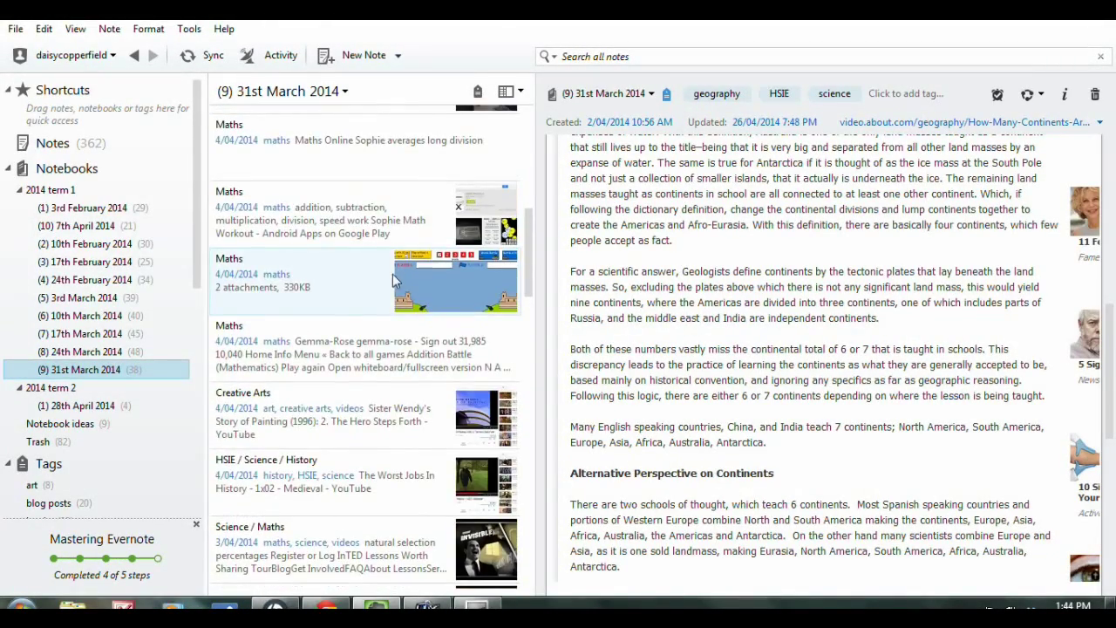
{"action": "scroll", "coordinate": [360, 283], "scroll_direction": "up", "scroll_amount": 2}
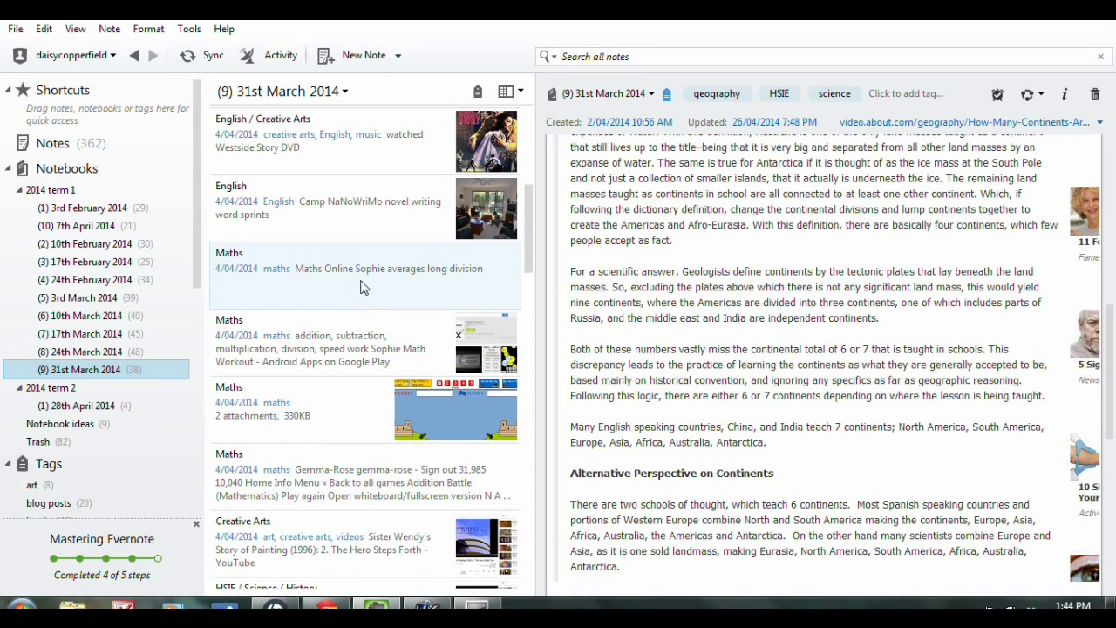
{"action": "left_click", "coordinate": [338, 157]}
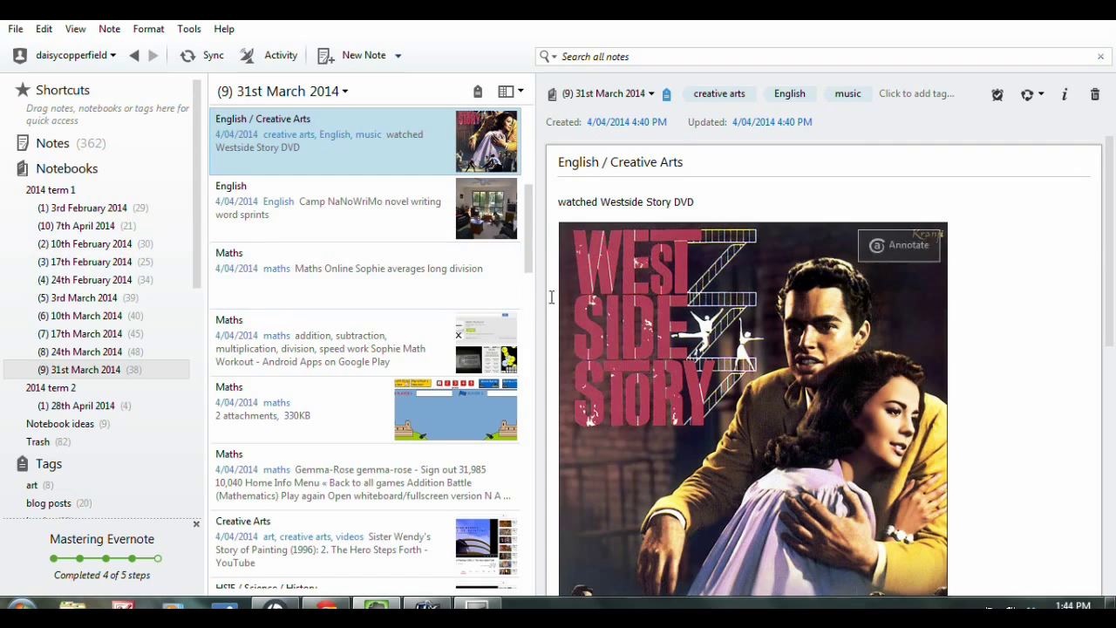
View the Creative Arts note on Sister Wendy's Story of Painting and browse the older notes in the notebook.
{"action": "scroll", "coordinate": [323, 339], "scroll_direction": "down", "scroll_amount": 5}
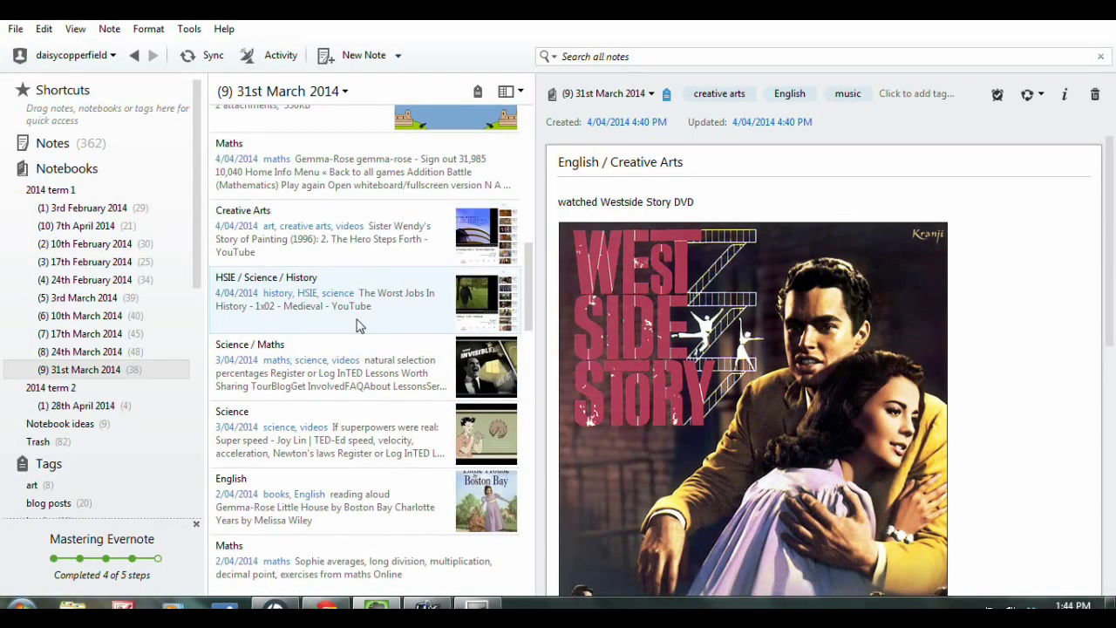
{"action": "scroll", "coordinate": [358, 325], "scroll_direction": "down", "scroll_amount": 1}
{"action": "left_click", "coordinate": [351, 192]}
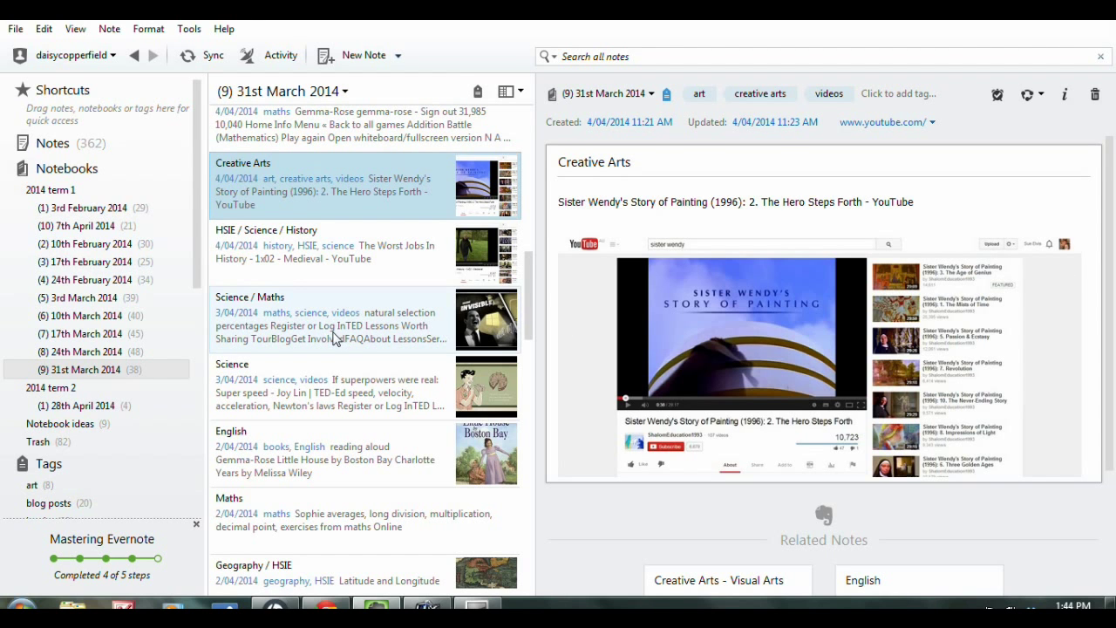
{"action": "scroll", "coordinate": [334, 338], "scroll_direction": "down", "scroll_amount": 7}
{"action": "scroll", "coordinate": [340, 340], "scroll_direction": "down", "scroll_amount": 2}
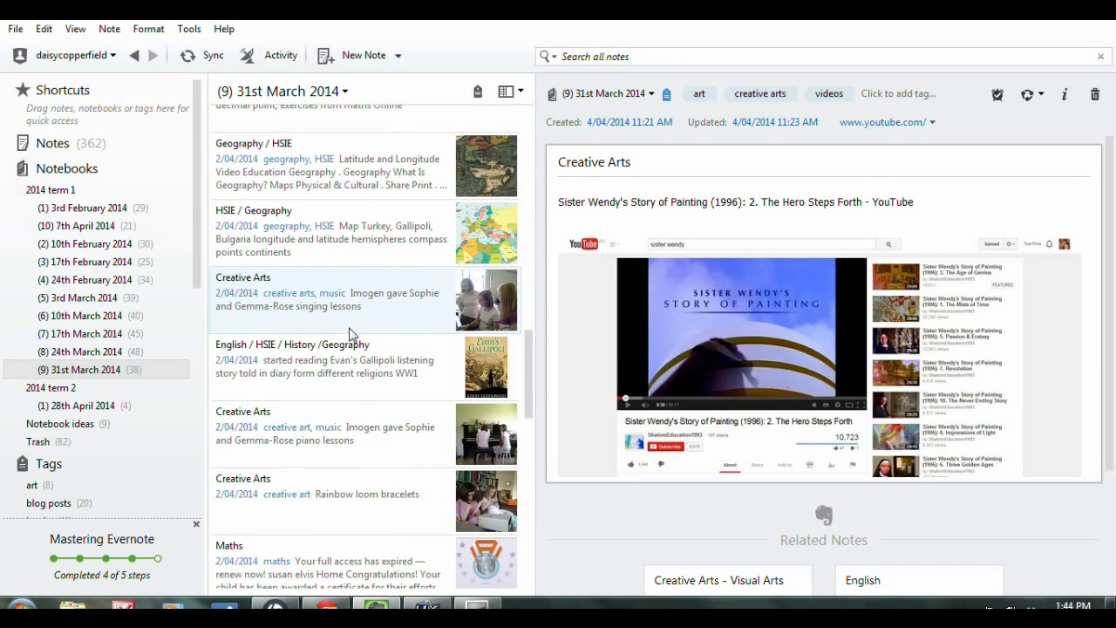